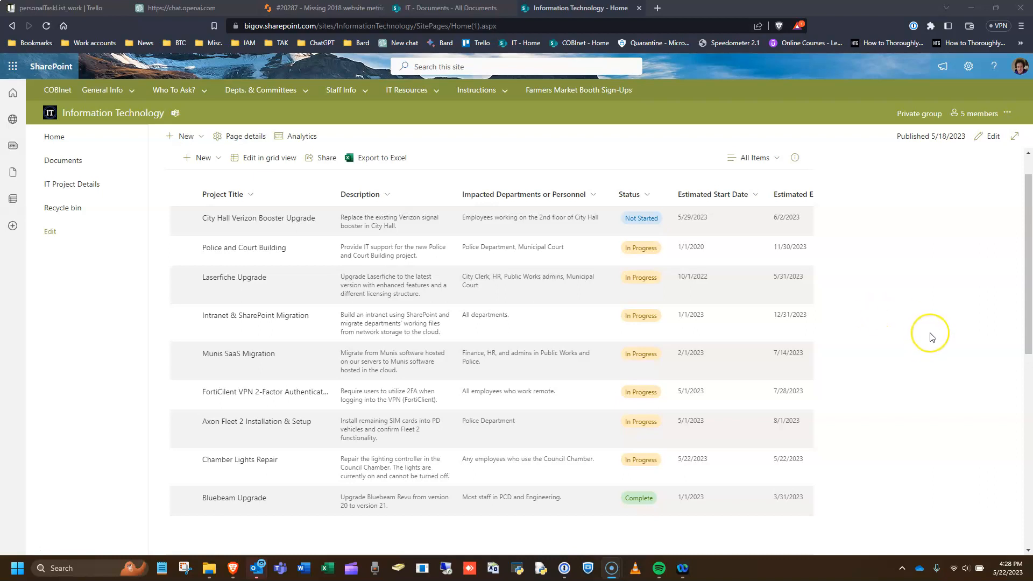
# Review the Current Projects list on the Information Technology home page, including its More Information column.
pyautogui.scroll(-1, 928, 345)
pyautogui.scroll(1, 932, 337)
pyautogui.scroll(1, 932, 337)
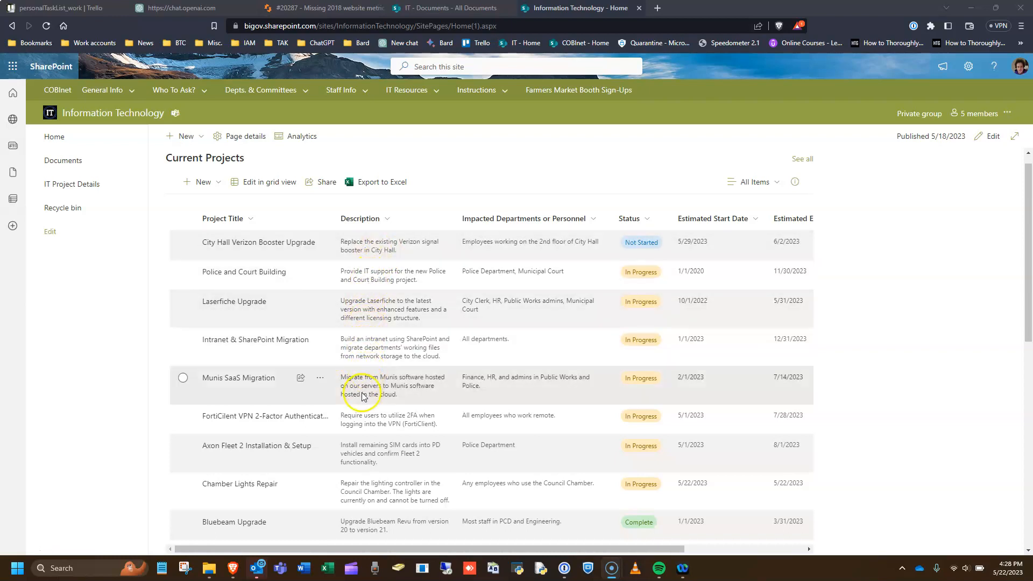
pyautogui.scroll(-1, 358, 454)
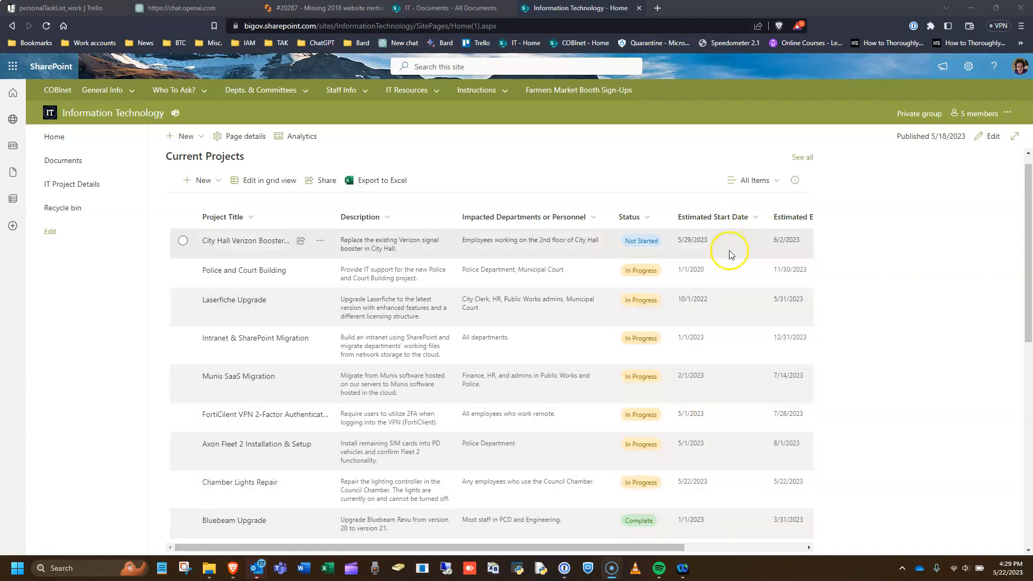
pyautogui.moveTo(536, 548); pyautogui.dragTo(664, 543)
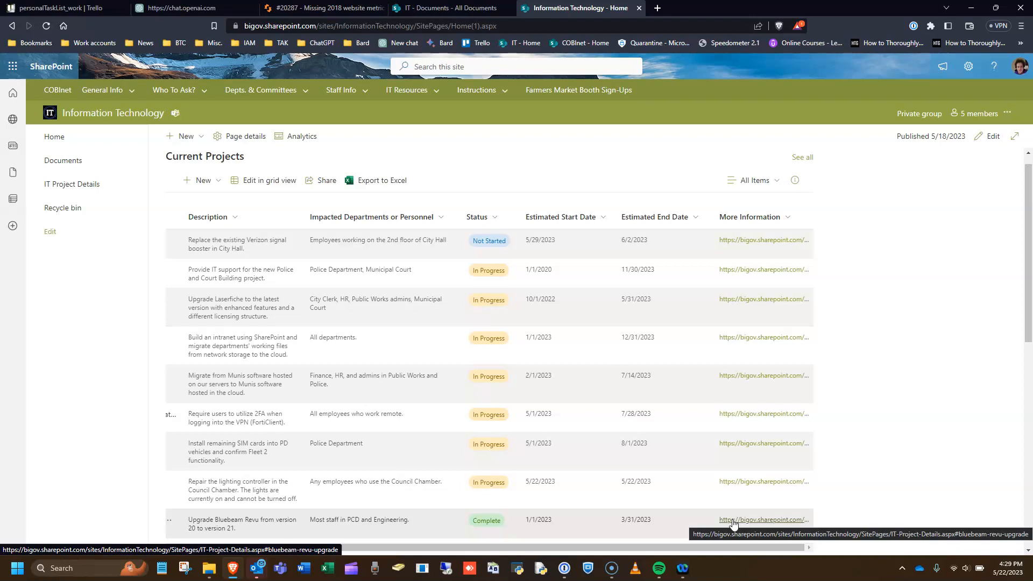
pyautogui.moveTo(606, 548); pyautogui.dragTo(484, 549)
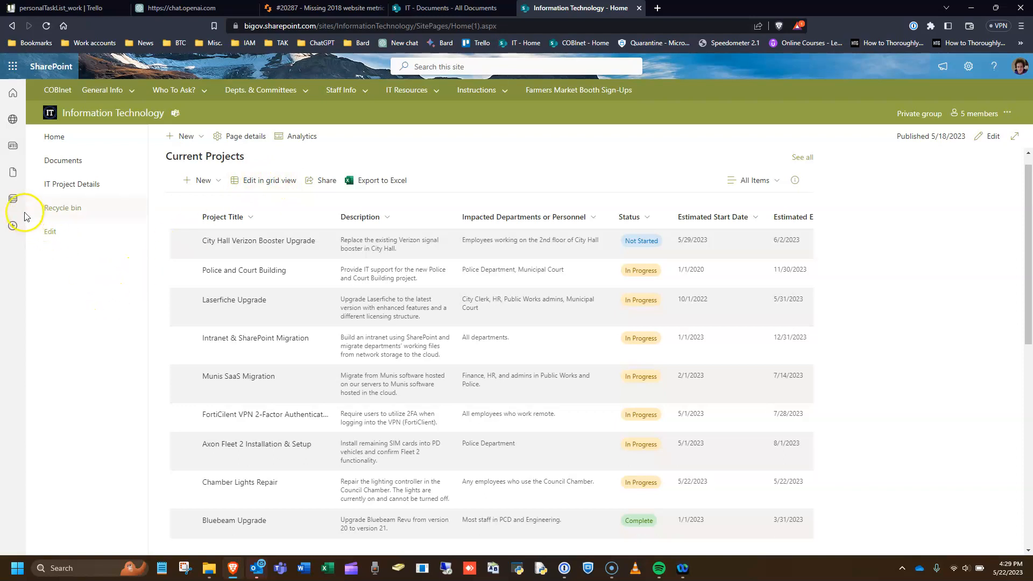
# Open the Information Technology site's Current Projects list from the recent lists.
pyautogui.click(13, 202)
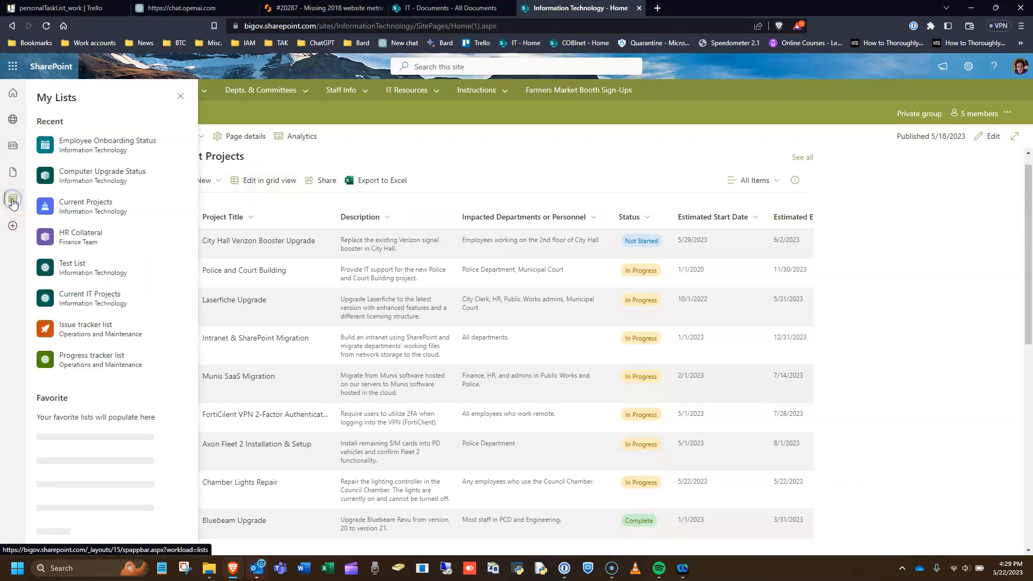
pyautogui.click(77, 205)
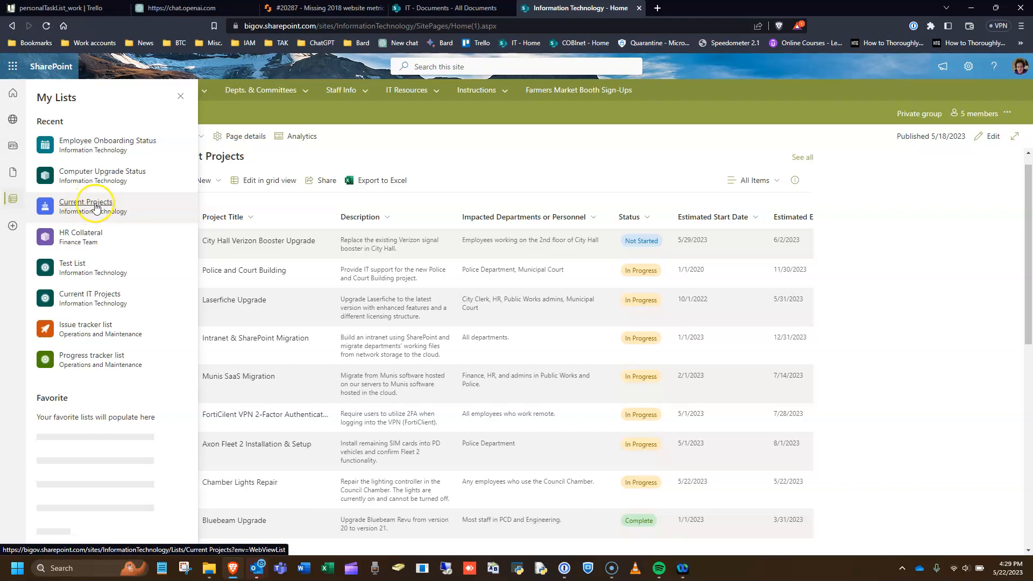
pyautogui.click(89, 204)
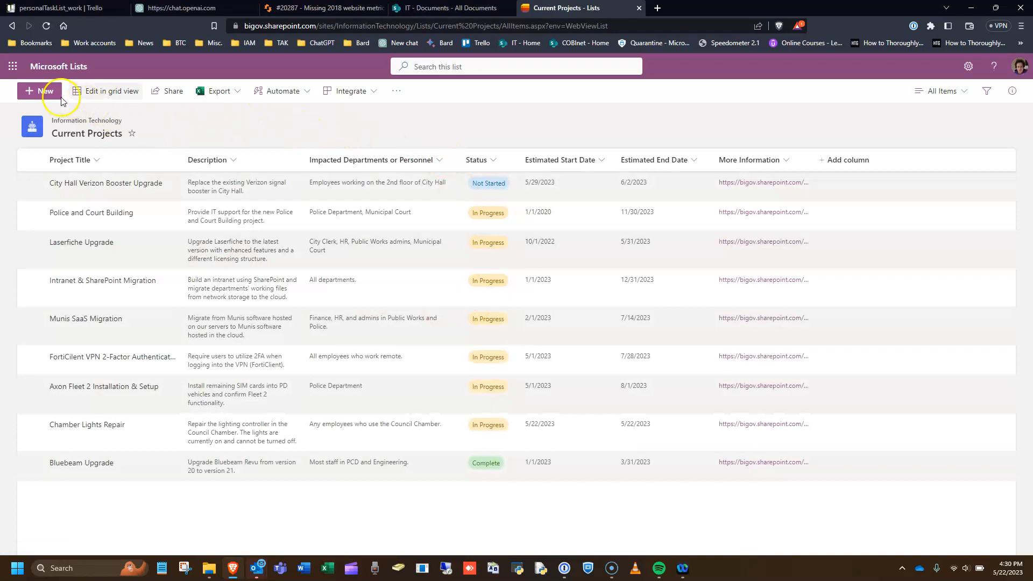
# Start a new list item with the project title "Example Project".
pyautogui.click(46, 96)
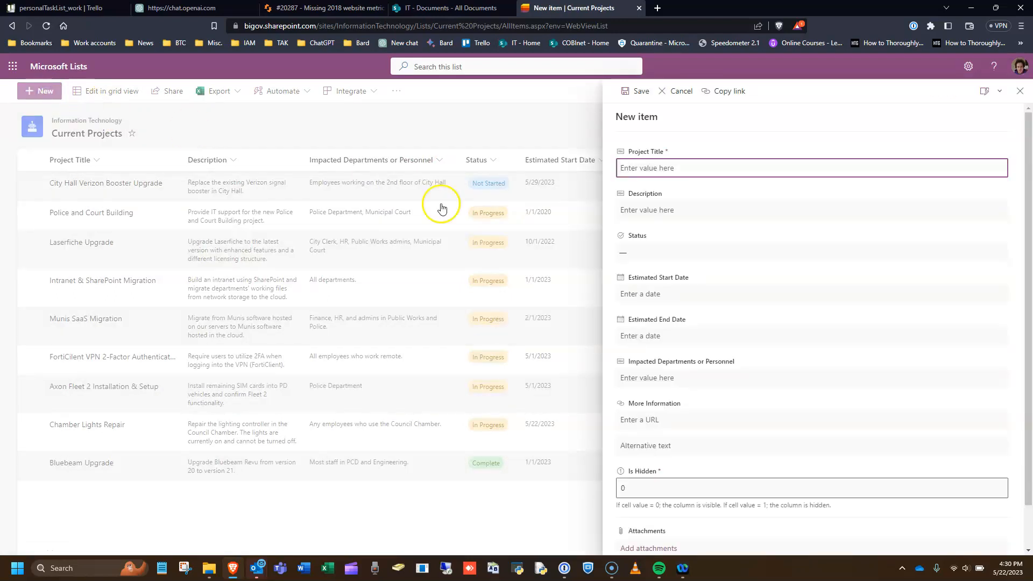
pyautogui.write('Example project')
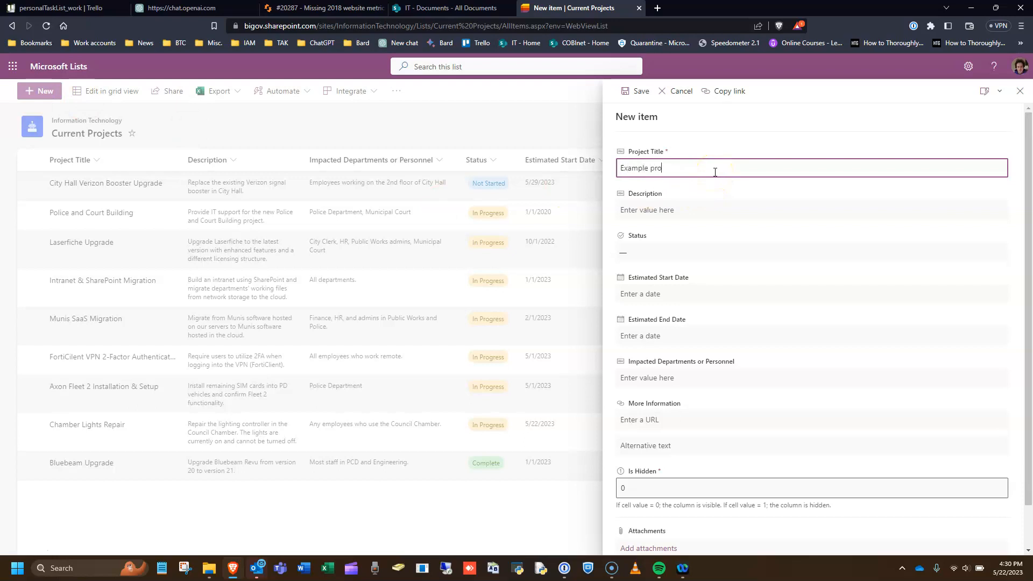
pyautogui.press('BackSpace')
pyautogui.press('BackSpace')
pyautogui.press('BackSpace')
pyautogui.press('BackSpace')
pyautogui.press('BackSpace')
pyautogui.press('BackSpace')
pyautogui.press('BackSpace')
pyautogui.write('O')
pyautogui.write('roj')
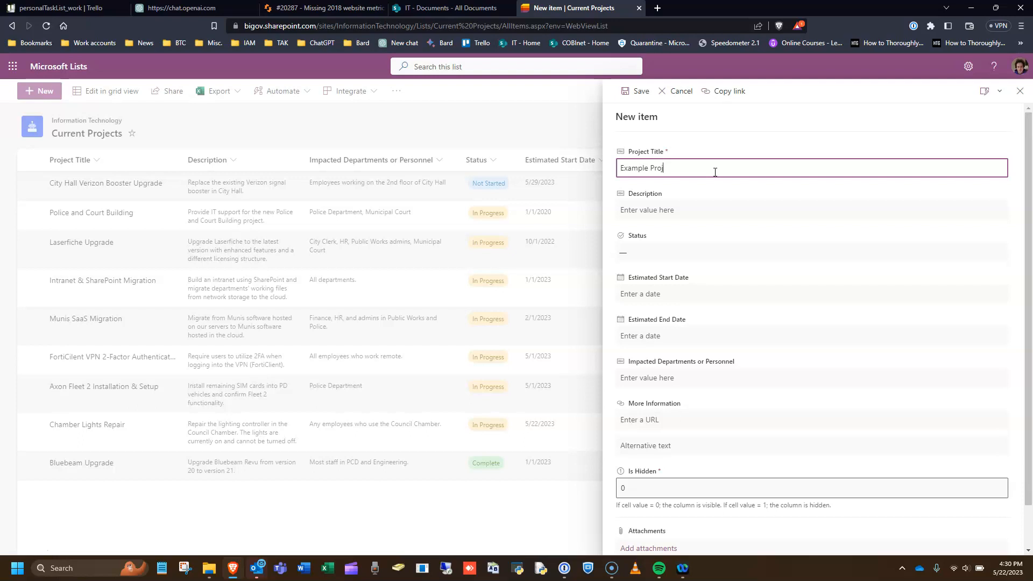
pyautogui.write('ect')
pyautogui.press('Tab')
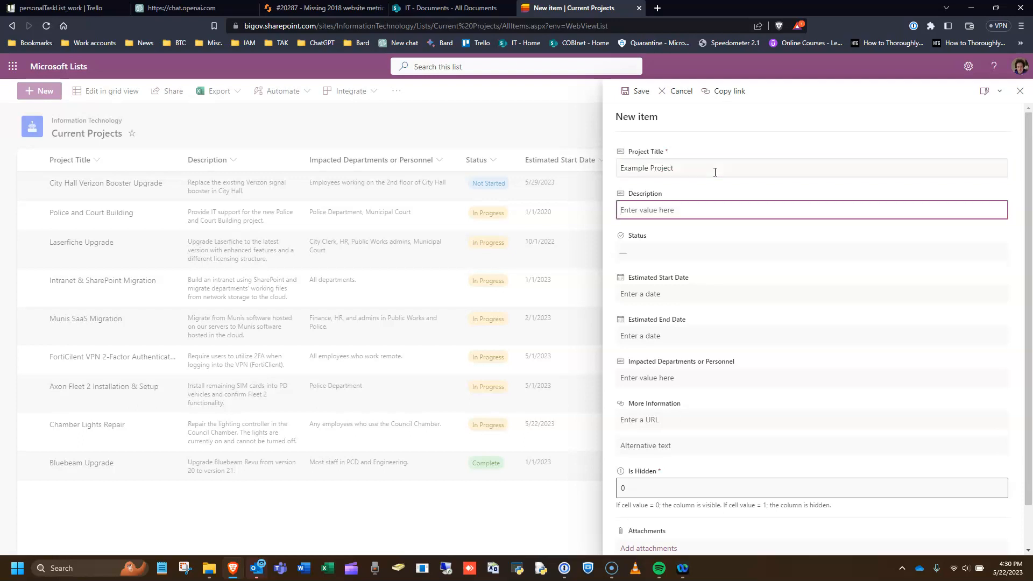
# Enter the description "Pretend project that does something" and set the status to In Progress.
pyautogui.write('Pretend projec ')
pyautogui.write(' that does sm')
pyautogui.press('BackSpace')
pyautogui.write('omething')
pyautogui.press('Tab')
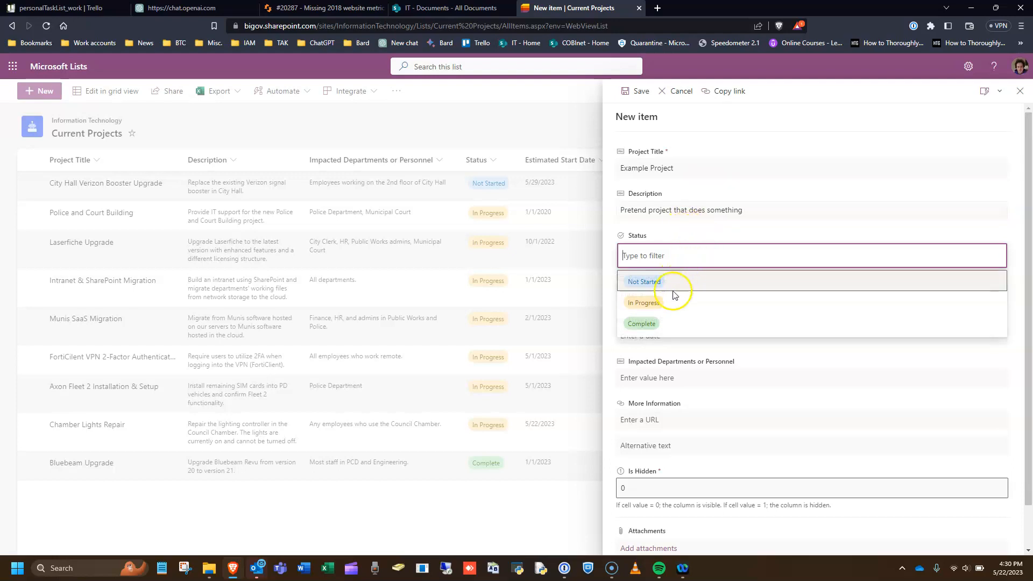
pyautogui.click(667, 307)
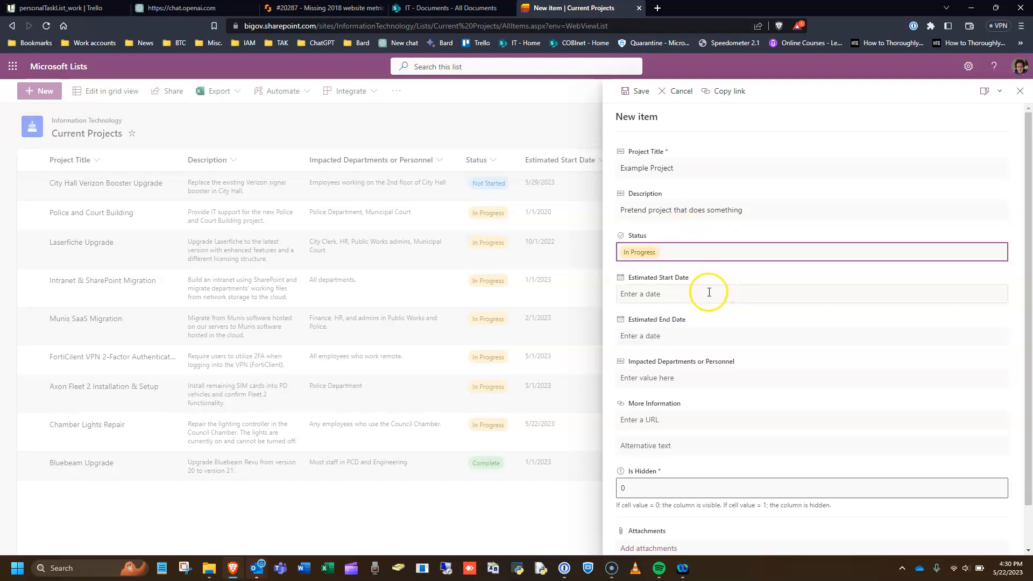
# Set the estimated start date to 5/24/2023 and the estimated end date to 6/9/2023.
pyautogui.click(709, 293)
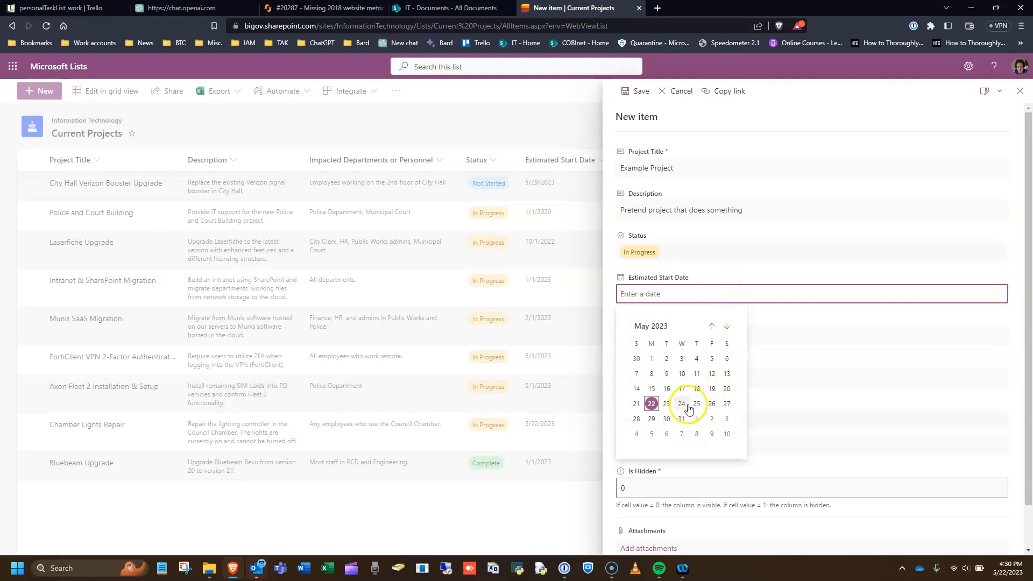
pyautogui.click(682, 404)
pyautogui.click(687, 337)
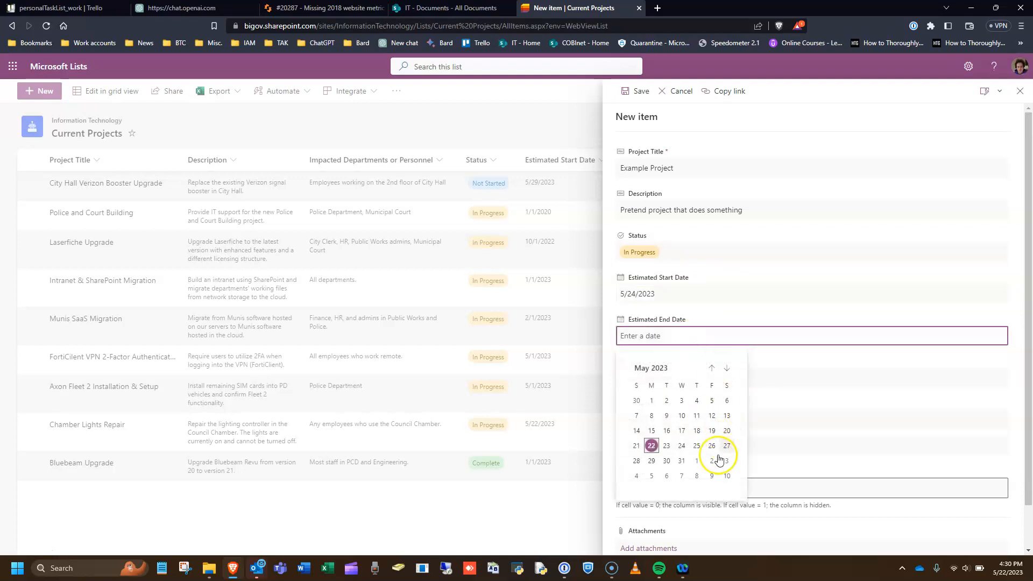
pyautogui.click(712, 476)
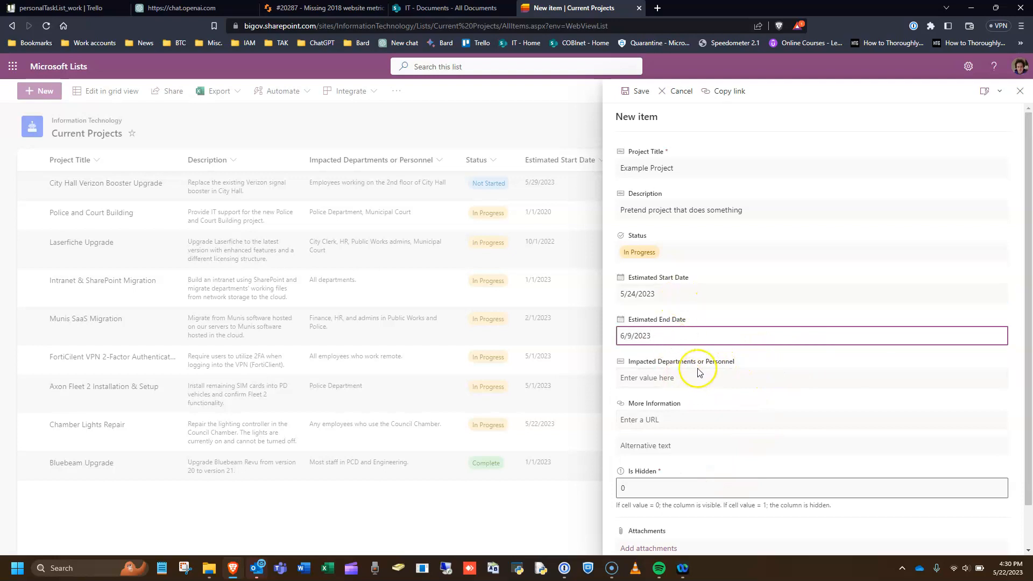
# Enter "Finance and Executive." as the impacted departments and save the new item.
pyautogui.click(721, 377)
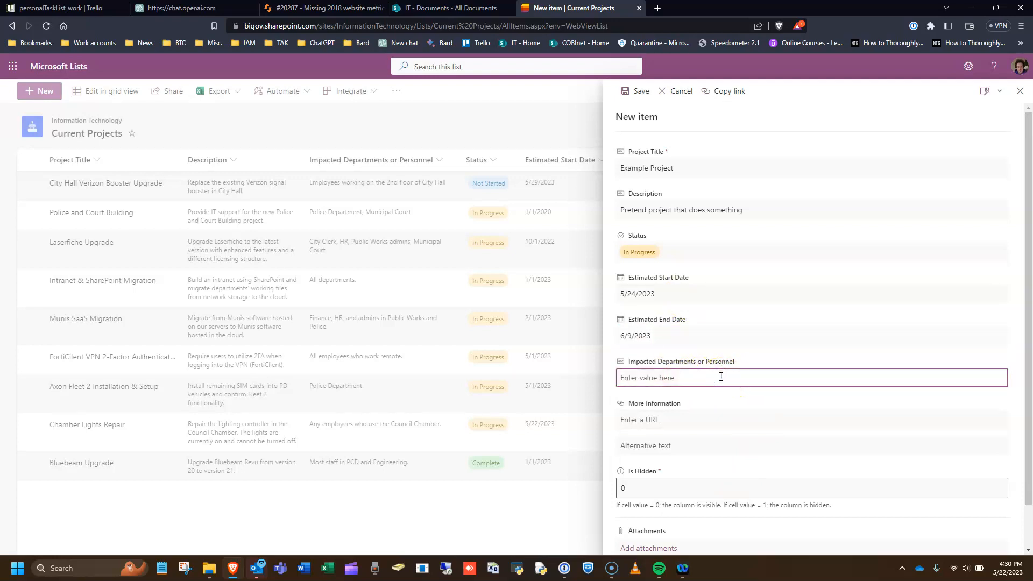
pyautogui.write('Finance')
pyautogui.scroll(-1, 749, 407)
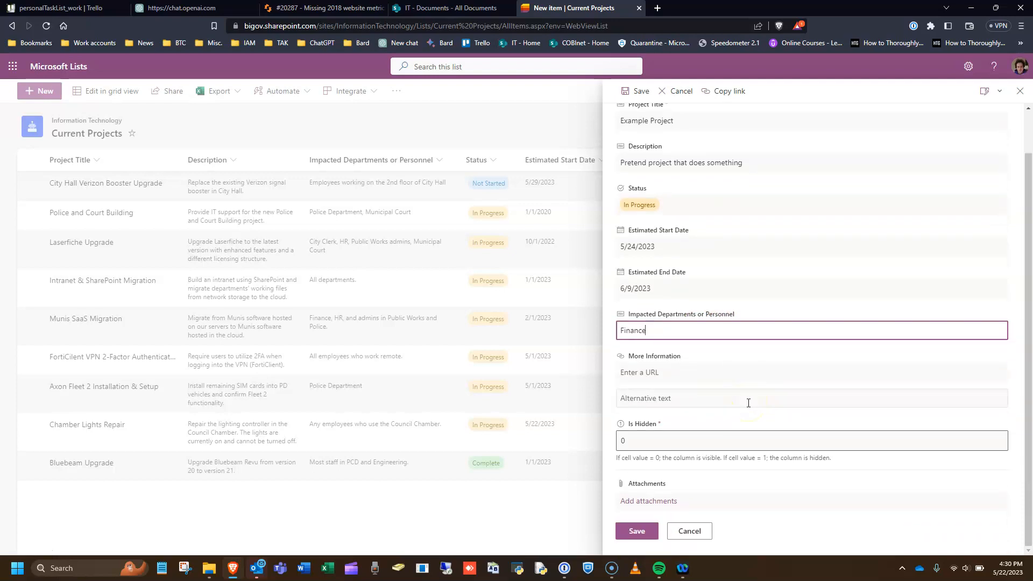
pyautogui.write('and Executive.')
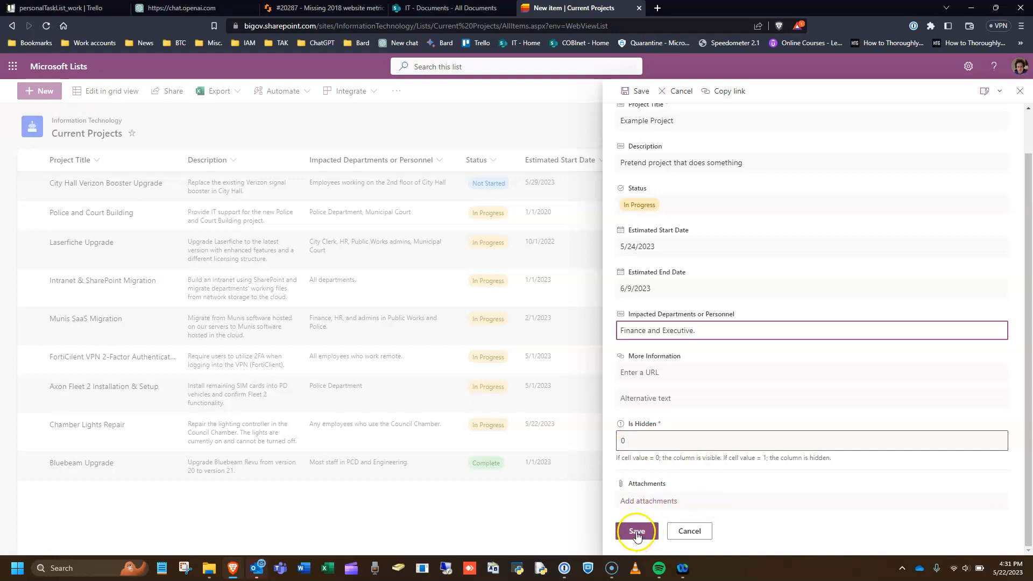
pyautogui.click(637, 532)
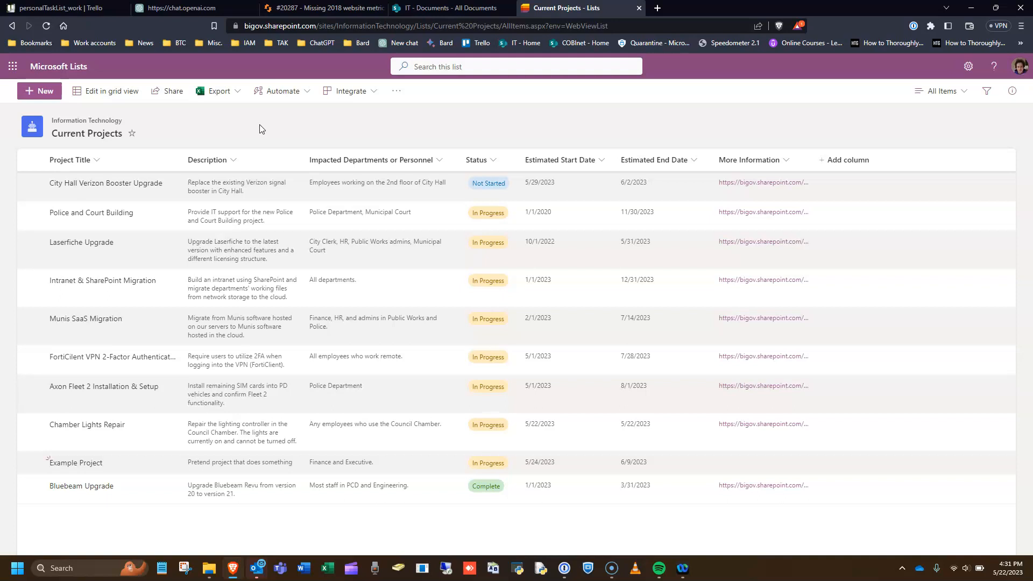
# Open the Information Technology site in a new browser tab and check its Current Projects list for Example Project.
pyautogui.click(657, 7)
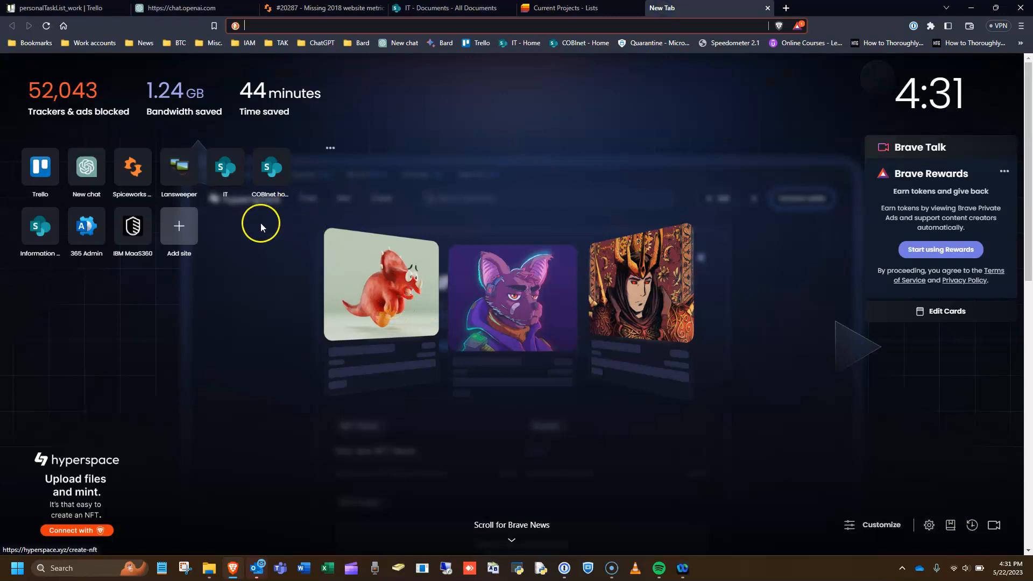
pyautogui.click(39, 228)
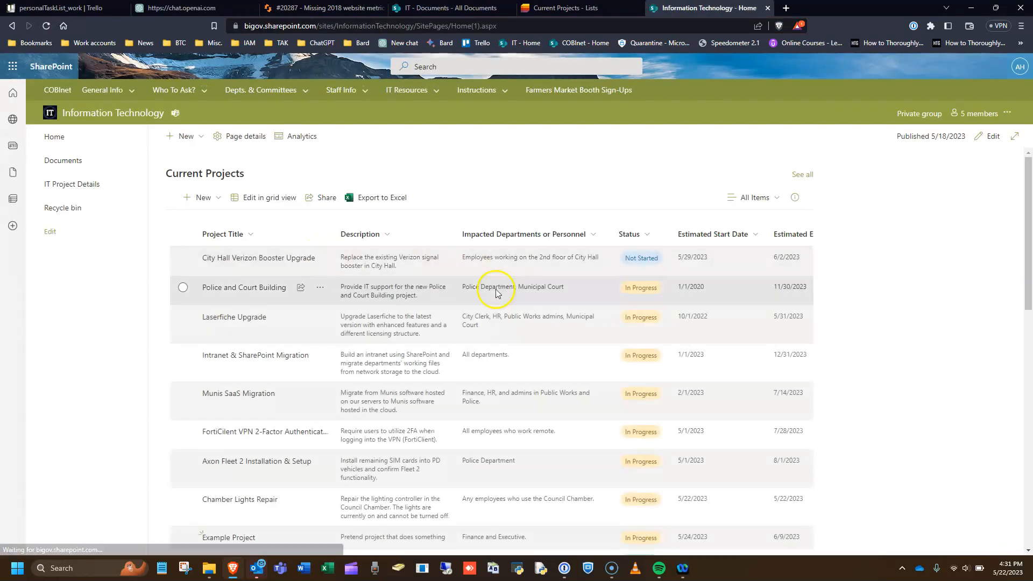
pyautogui.scroll(-2, 540, 380)
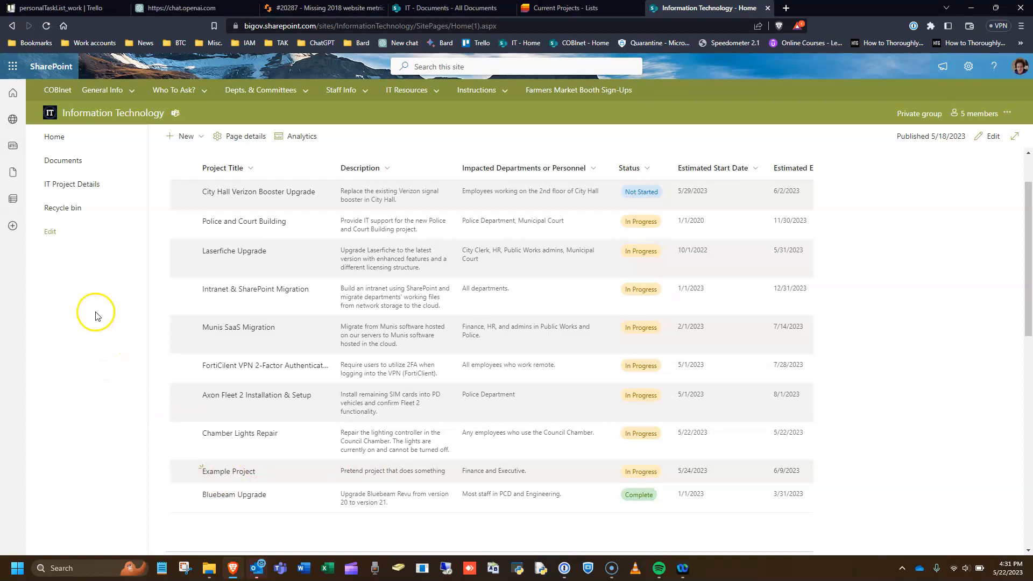
# Open the IT Project Details page and look through the project entries.
pyautogui.click(87, 186)
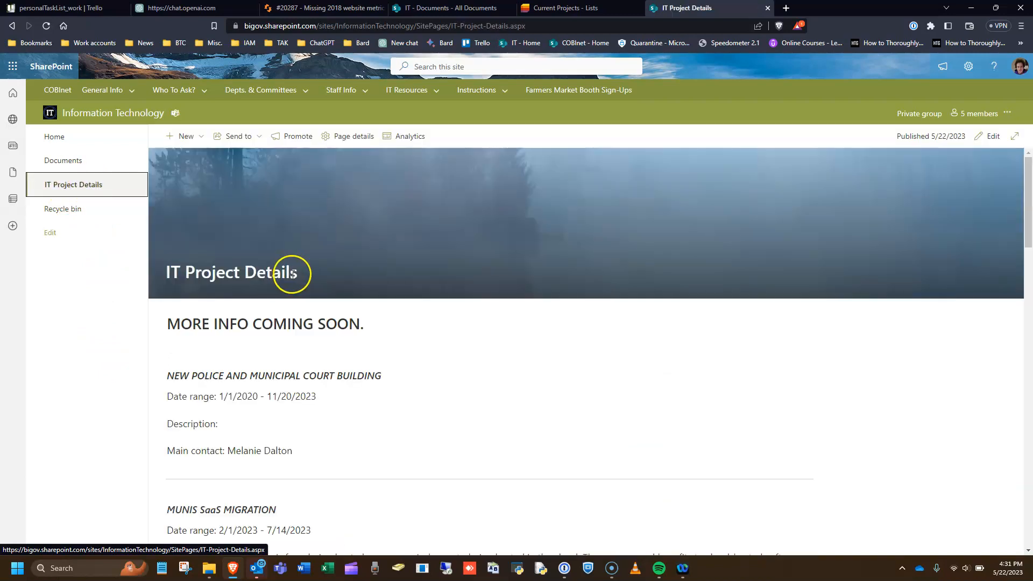
pyautogui.scroll(-5, 880, 348)
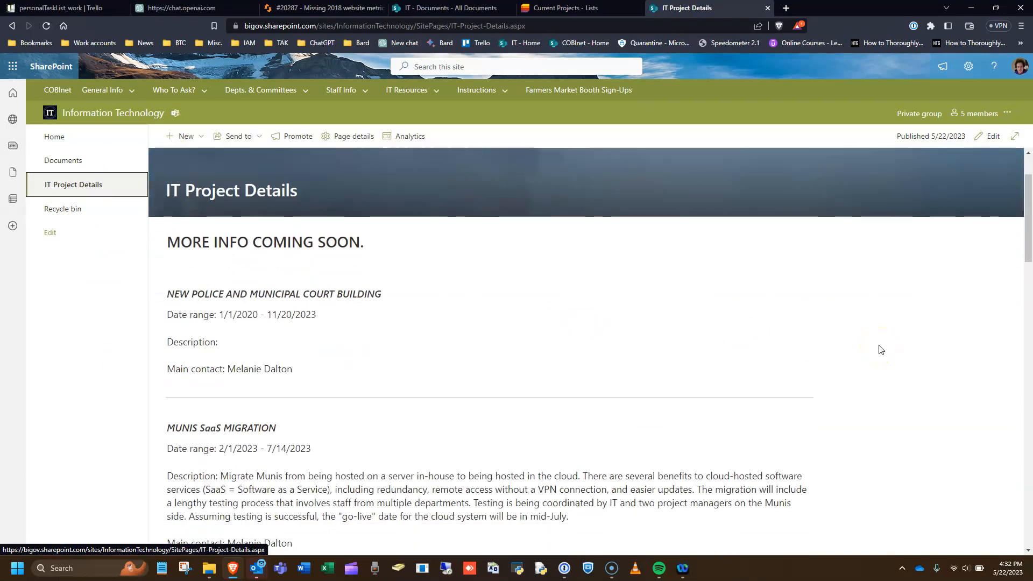
pyautogui.scroll(-5, 880, 349)
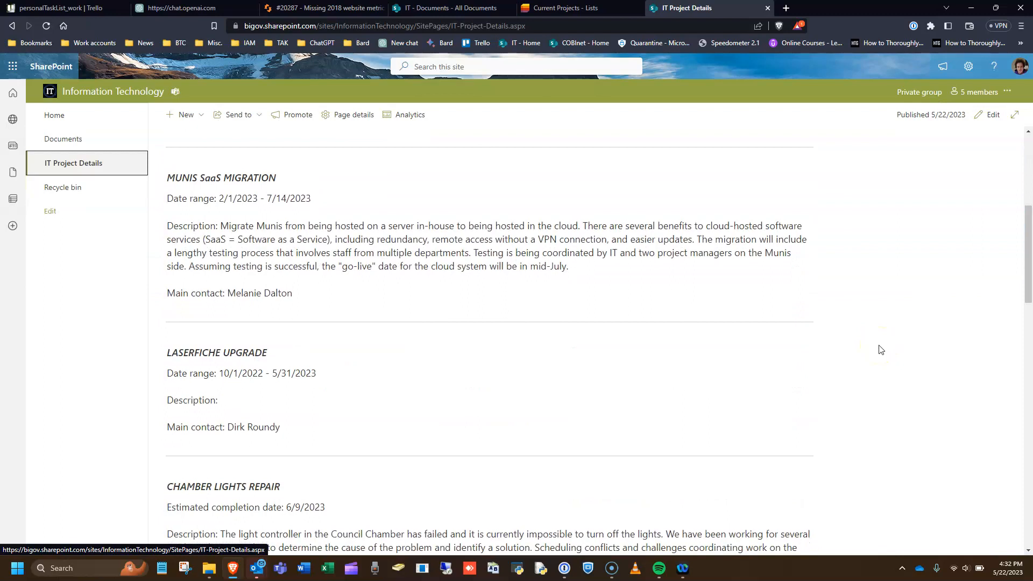
pyautogui.scroll(-7, 880, 350)
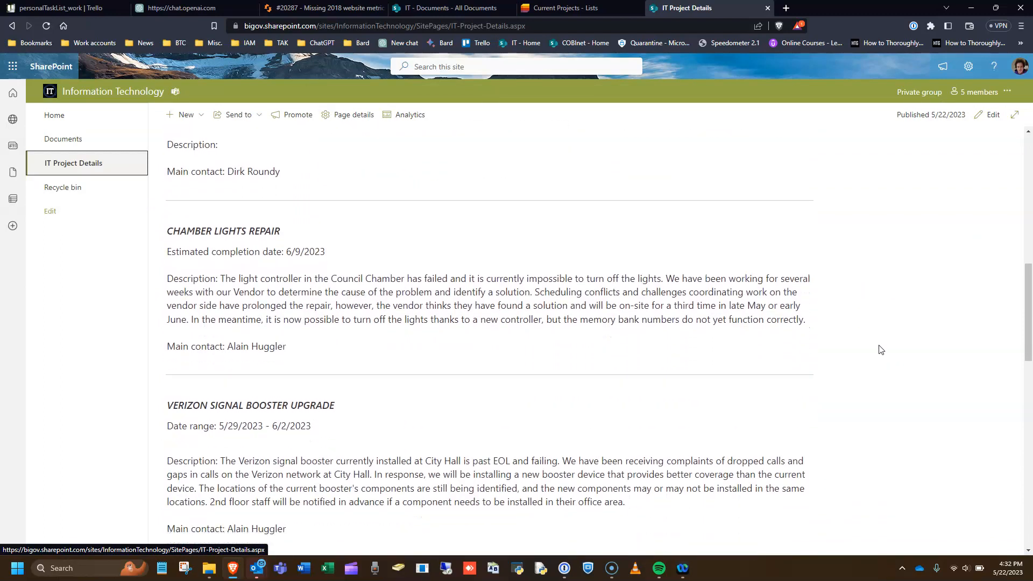
pyautogui.scroll(-5, 880, 350)
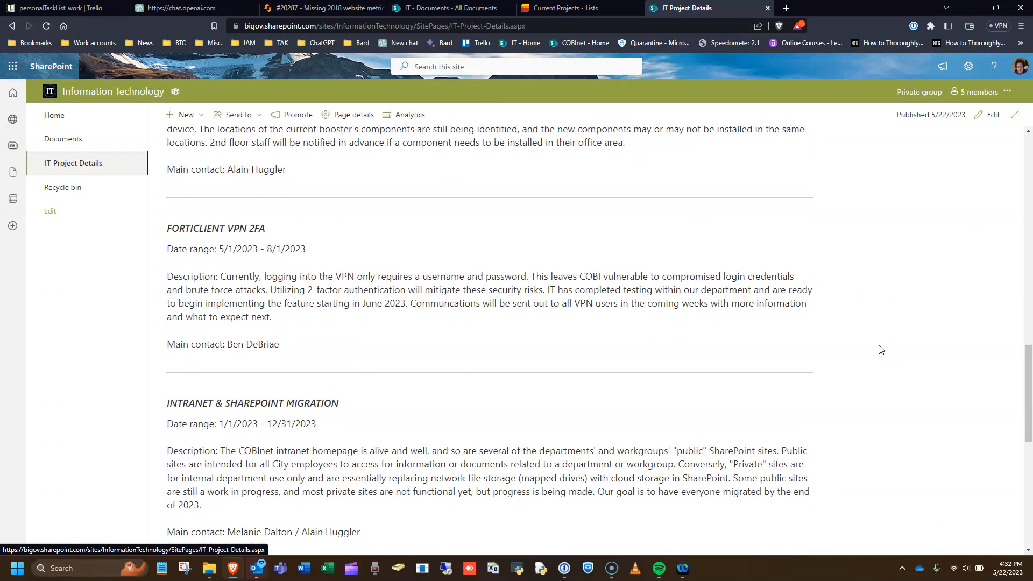
pyautogui.scroll(-6, 880, 349)
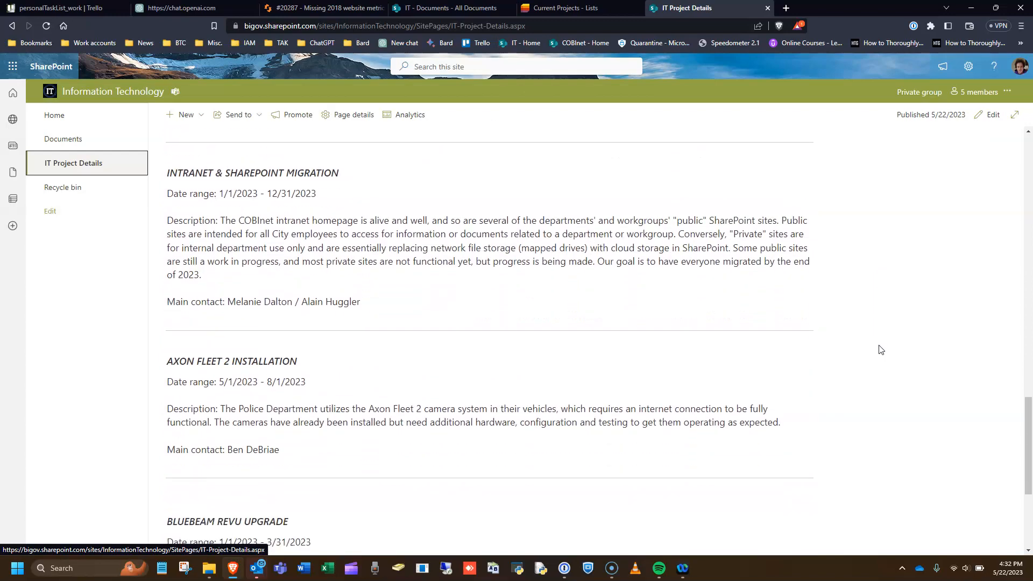
pyautogui.scroll(18, 880, 349)
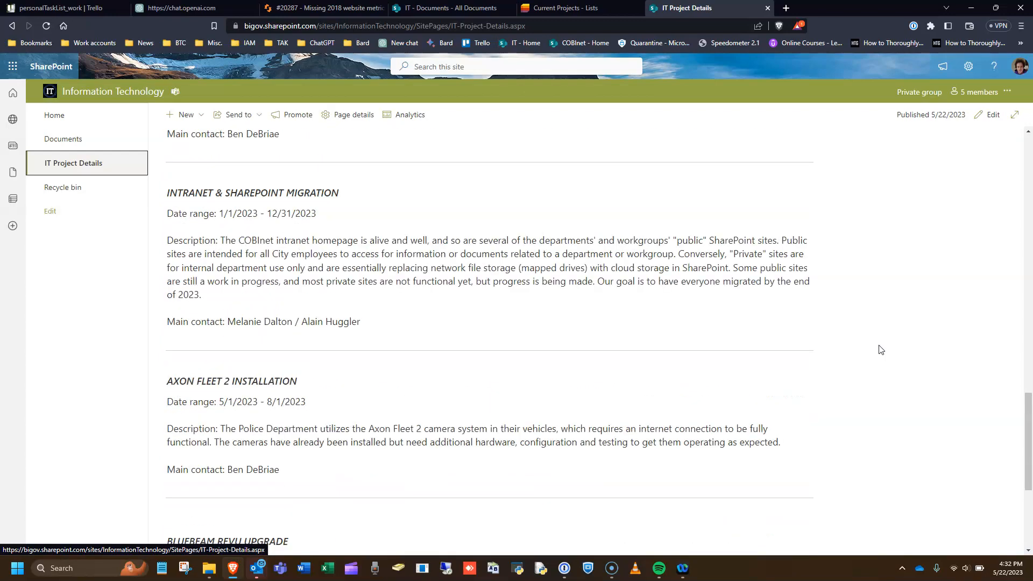
pyautogui.scroll(5, 880, 349)
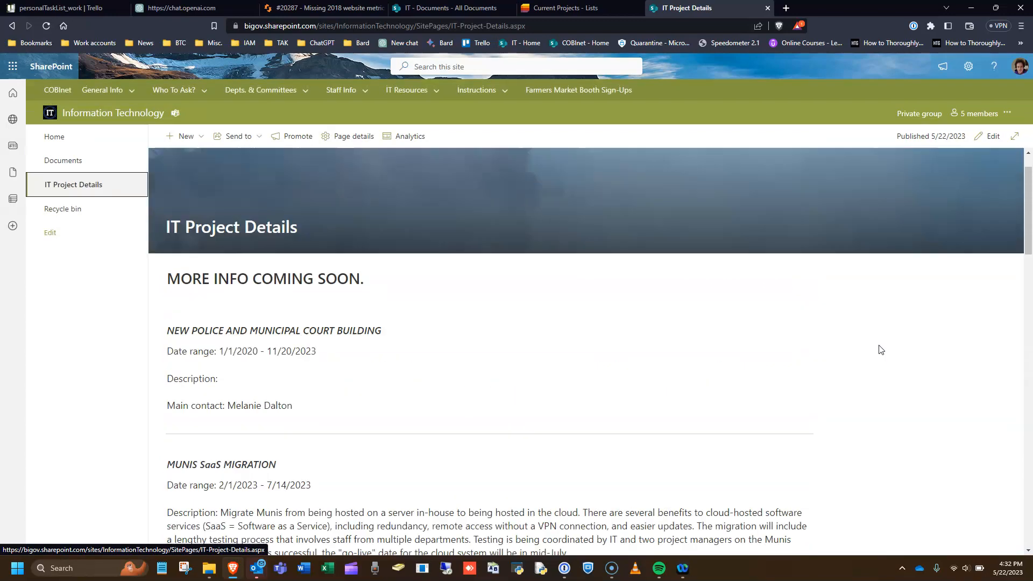
# Put the IT Project Details page in edit mode and add a one-column section below the Bluebeam Revu Upgrade entry.
pyautogui.click(989, 136)
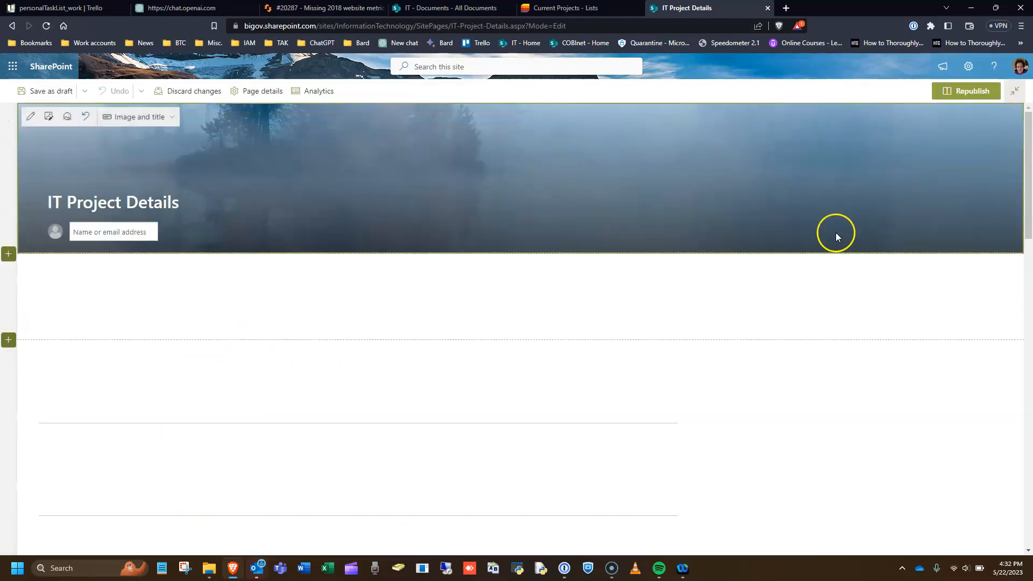
pyautogui.scroll(-4, 805, 382)
pyautogui.scroll(-20, 805, 383)
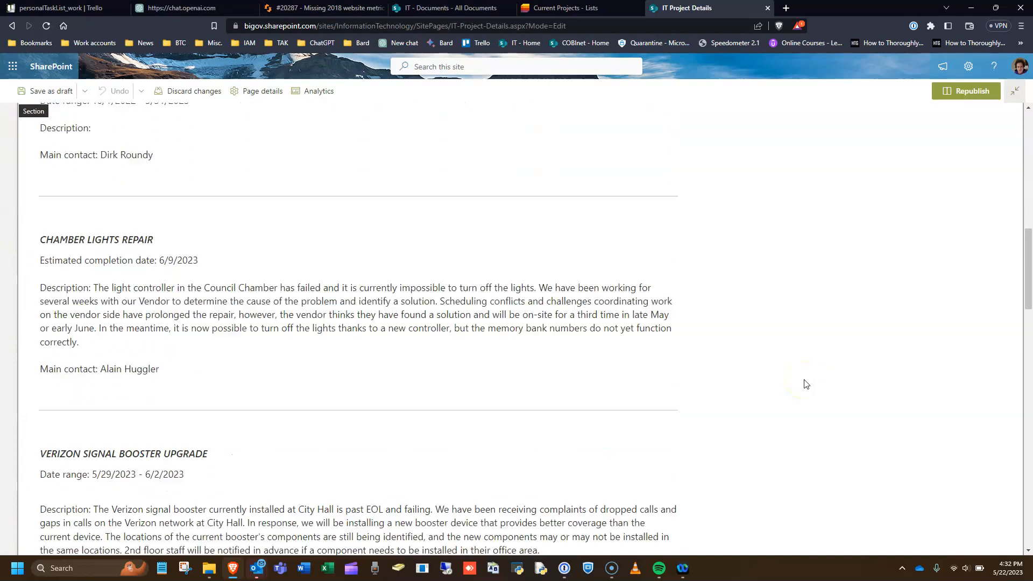
pyautogui.scroll(-6, 805, 384)
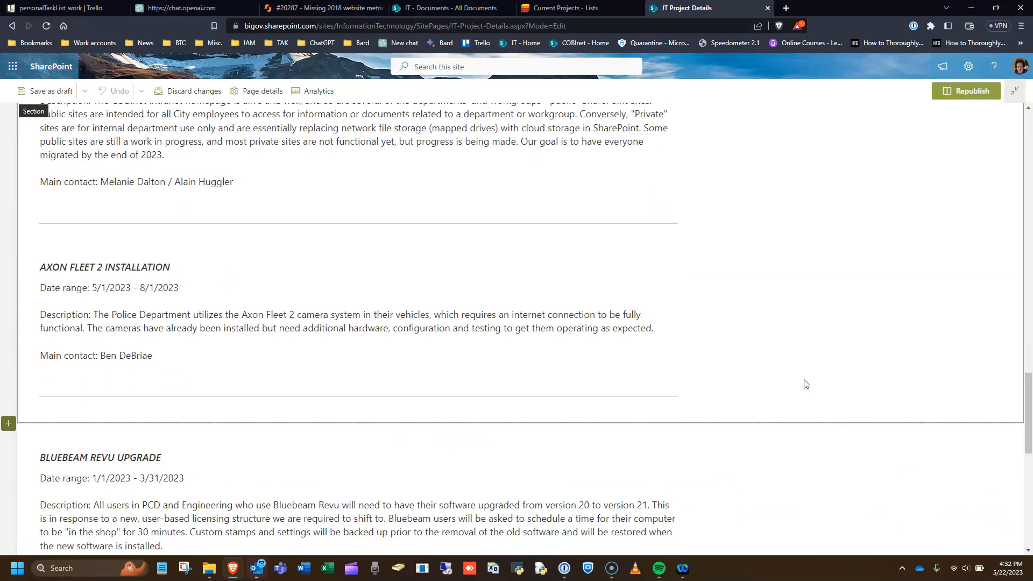
pyautogui.click(464, 517)
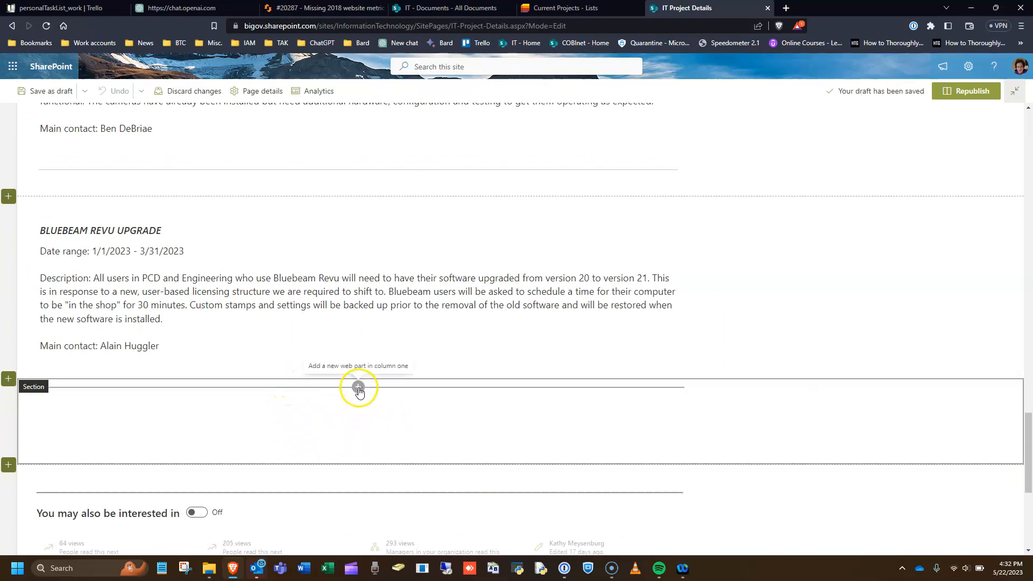
# Add a divider with a text web part below it in the new section under the Bluebeam Revu Upgrade entry.
pyautogui.click(358, 387)
pyautogui.click(358, 328)
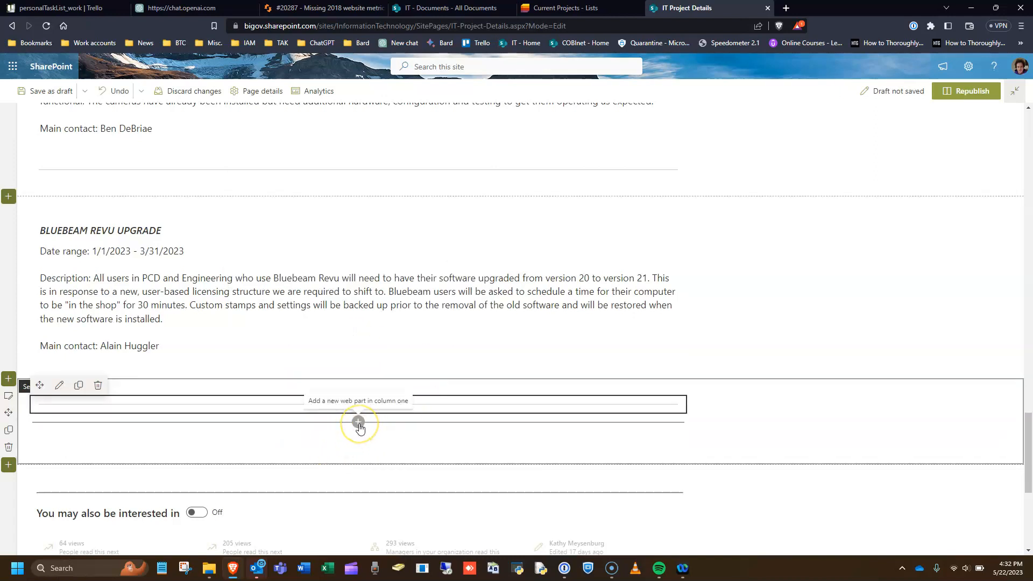
pyautogui.click(358, 421)
pyautogui.click(310, 305)
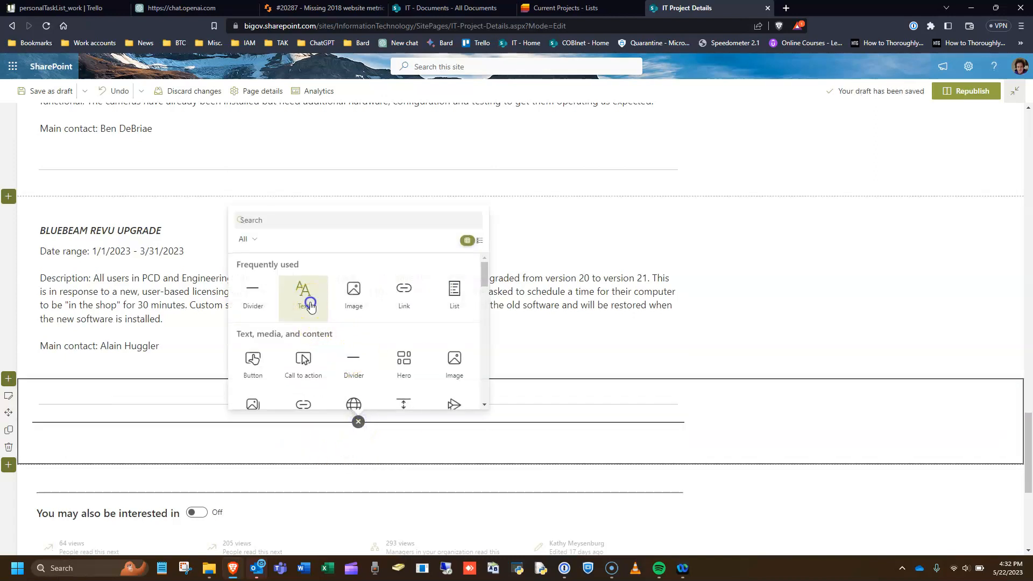
# Copy the full text of the Bluebeam Revu Upgrade entry into the new empty text web part.
pyautogui.click(167, 347)
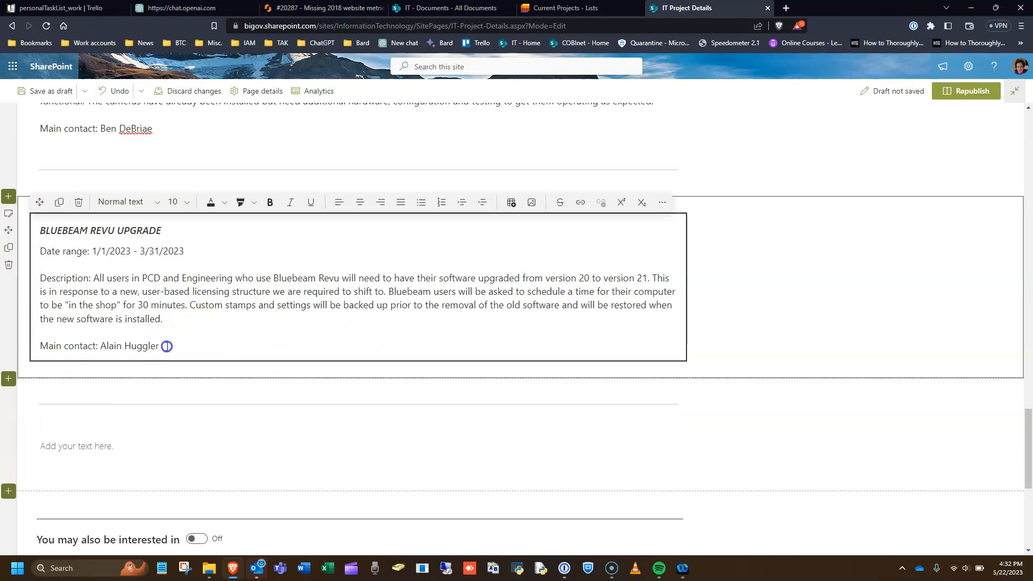
pyautogui.moveTo(161, 344); pyautogui.dragTo(34, 225)
pyautogui.hotkey('ctrl', 'c')
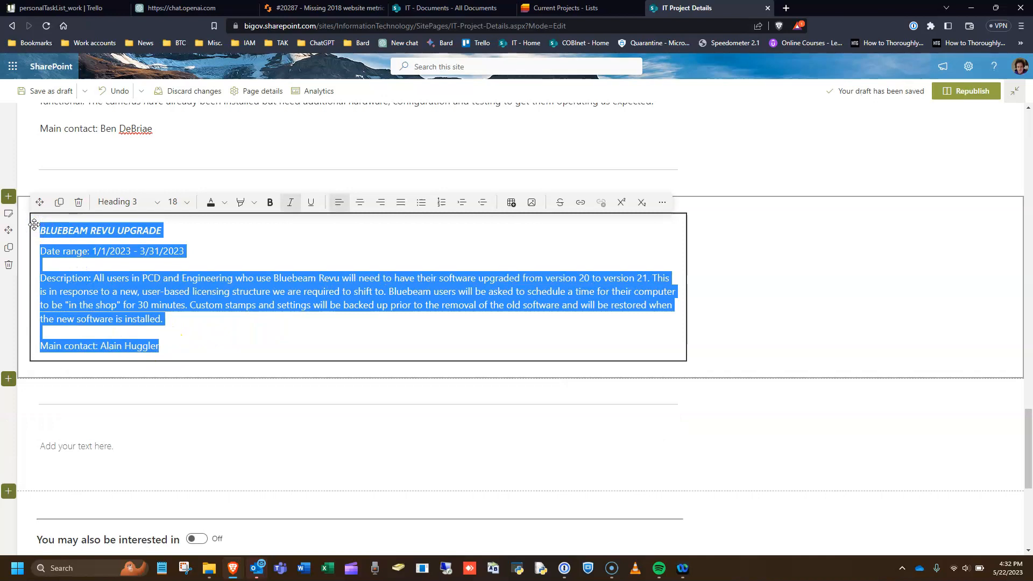
pyautogui.click(142, 441)
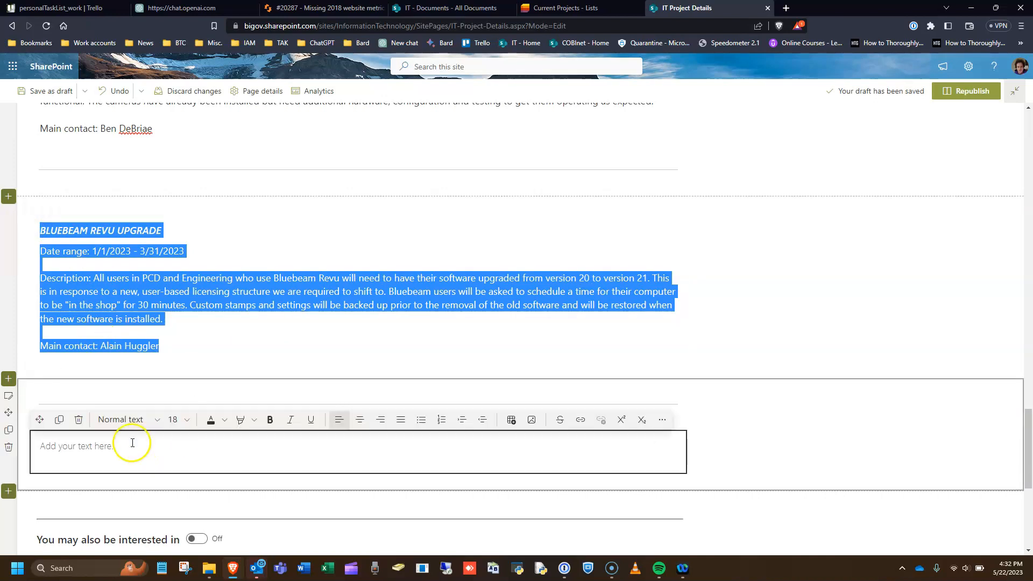
pyautogui.click(125, 447)
pyautogui.hotkey('ctrl', 'v')
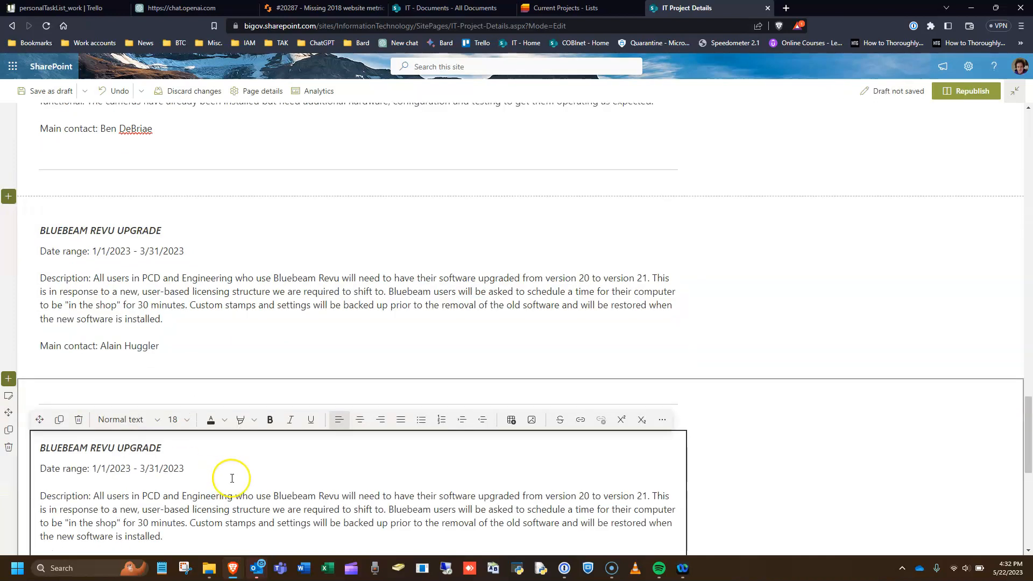
# Replace the title of the copied entry with "EXAMPLE PROJECT".
pyautogui.scroll(-3, 232, 478)
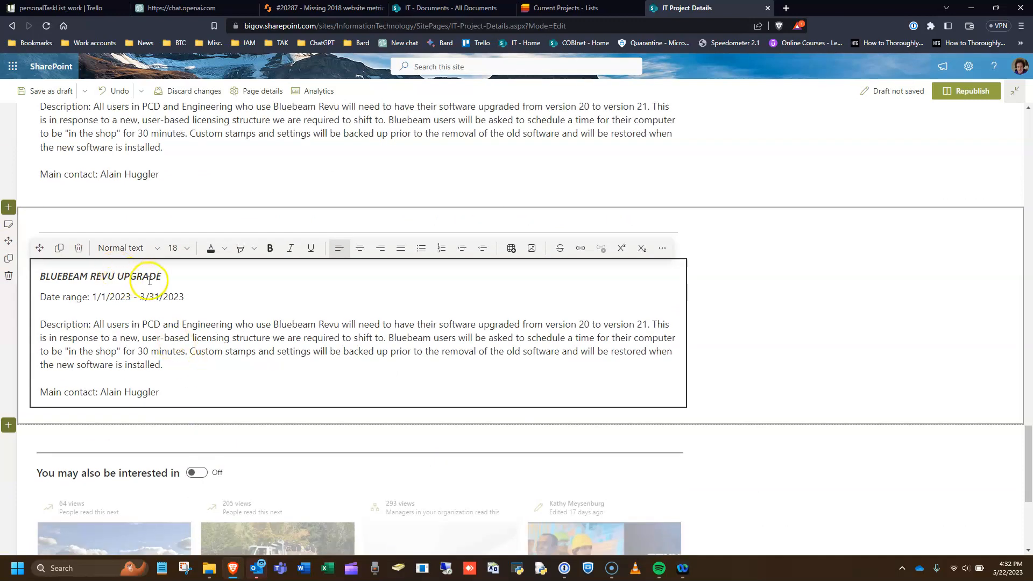
pyautogui.moveTo(163, 275); pyautogui.dragTo(46, 270)
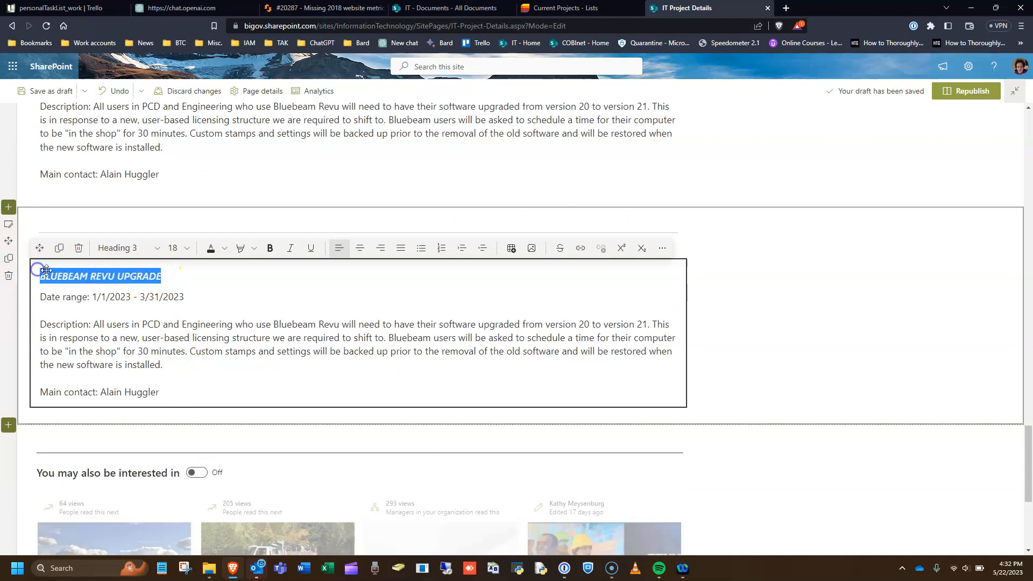
pyautogui.write('EXAMPLE PROJECT')
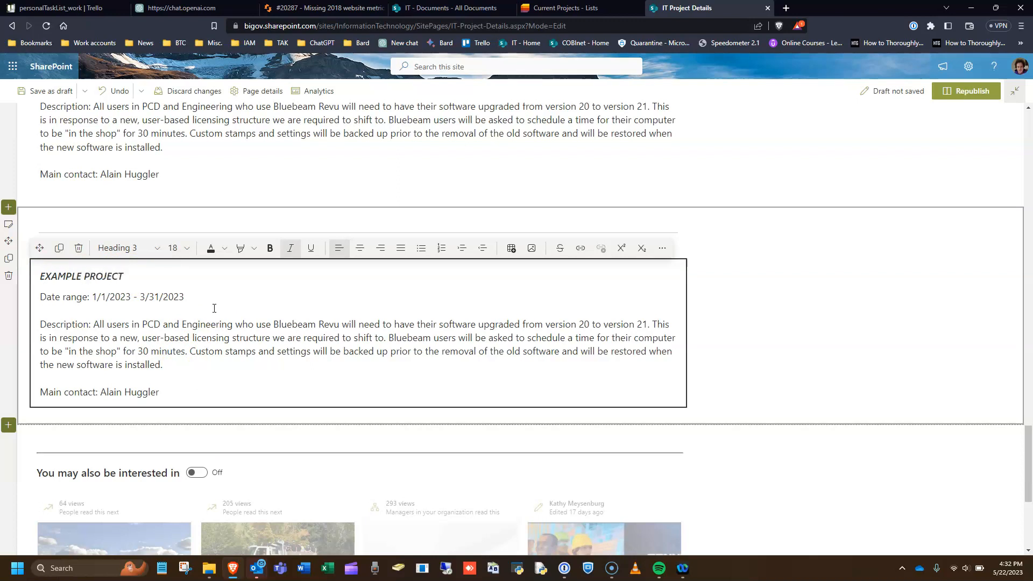
# Reapply the Heading 3 style to the EXAMPLE PROJECT title and make it italic.
pyautogui.scroll(3, 189, 279)
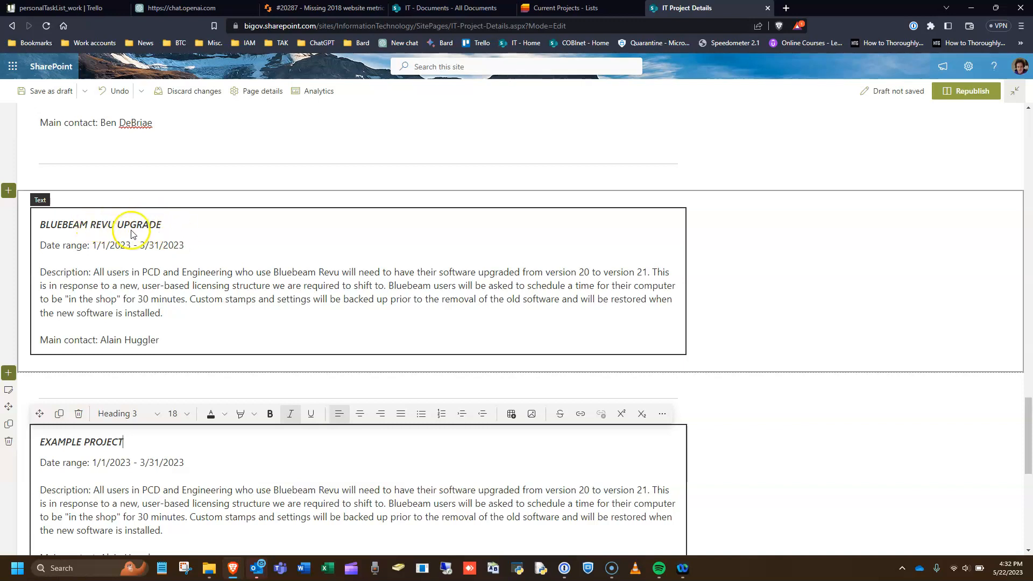
pyautogui.scroll(-3, 191, 247)
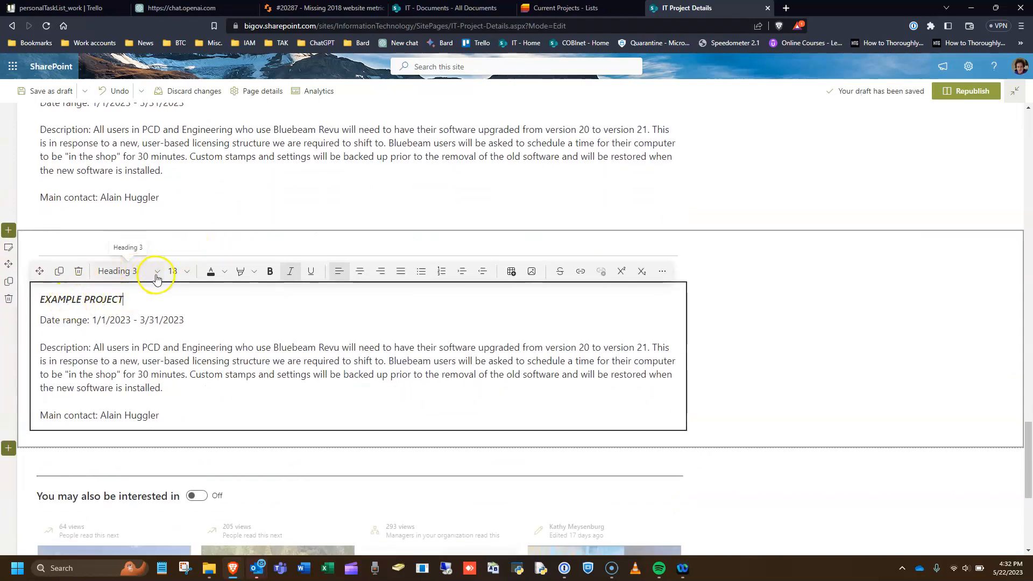
pyautogui.moveTo(124, 299); pyautogui.dragTo(54, 296)
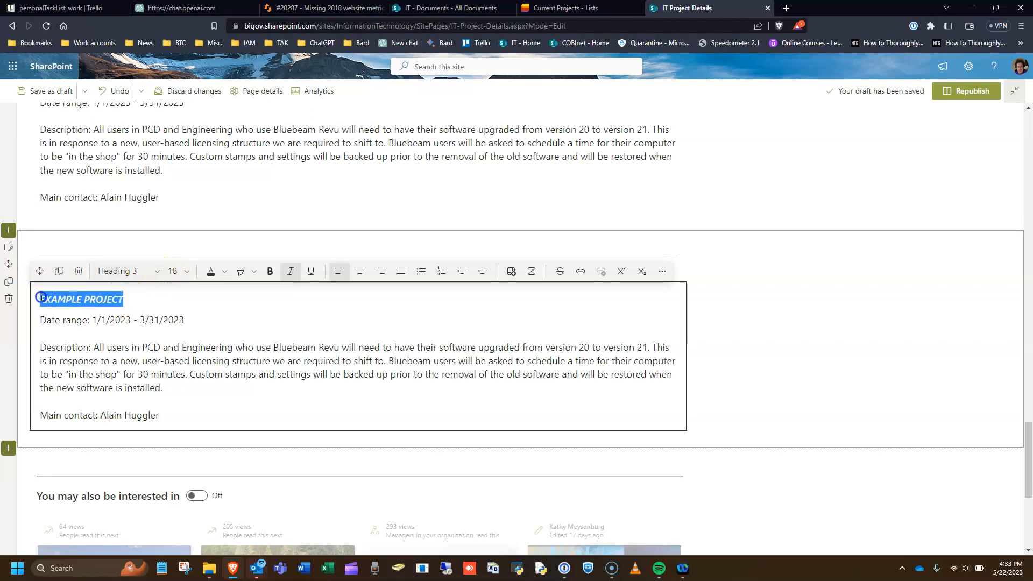
pyautogui.click(156, 271)
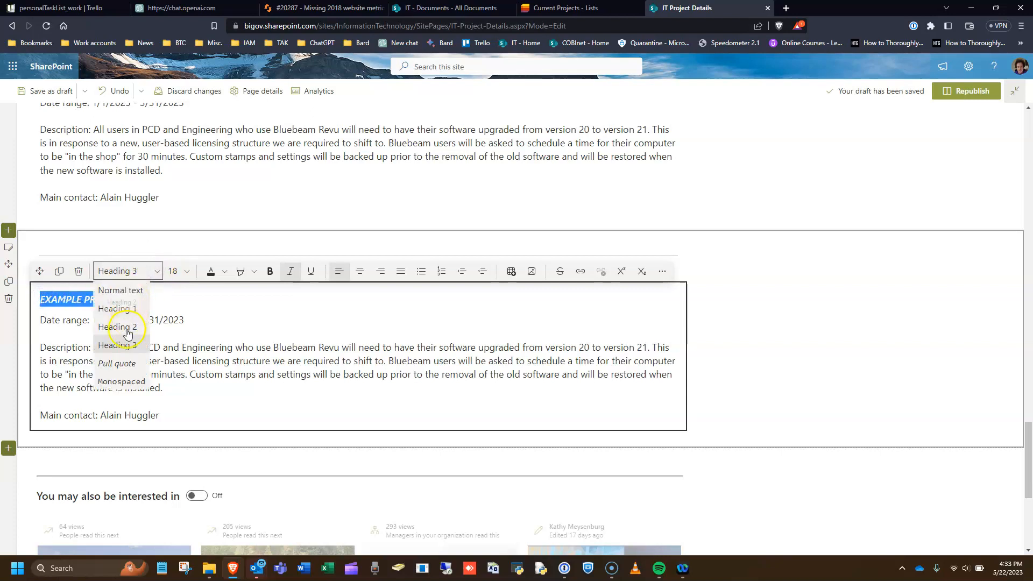
pyautogui.click(119, 344)
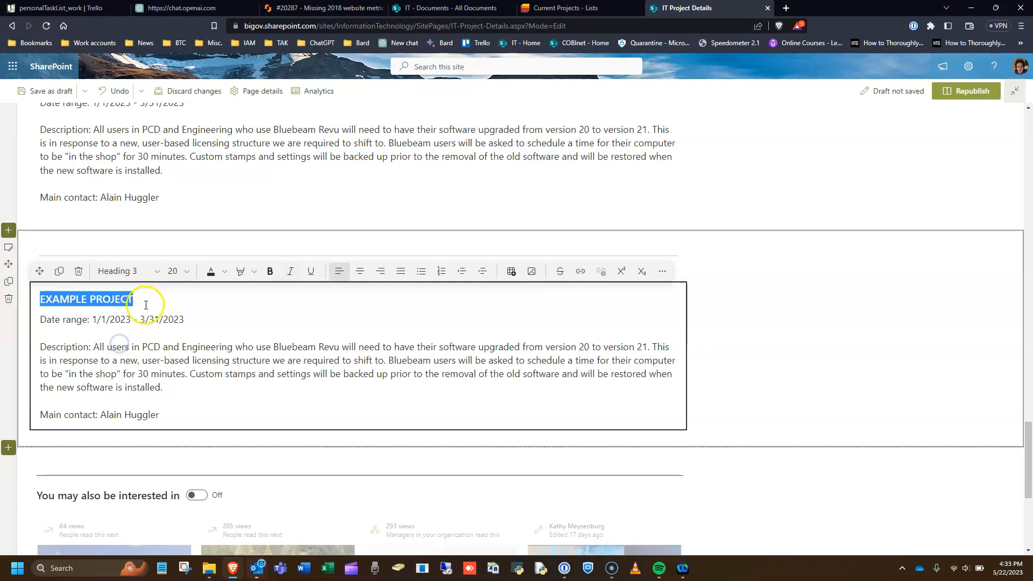
pyautogui.click(290, 270)
pyautogui.click(223, 319)
# Set the Example Project entry's date range to 5/22/2023 - 6/9/2023 and its description to "Sample text.".
pyautogui.scroll(6, 218, 321)
pyautogui.scroll(-5, 217, 321)
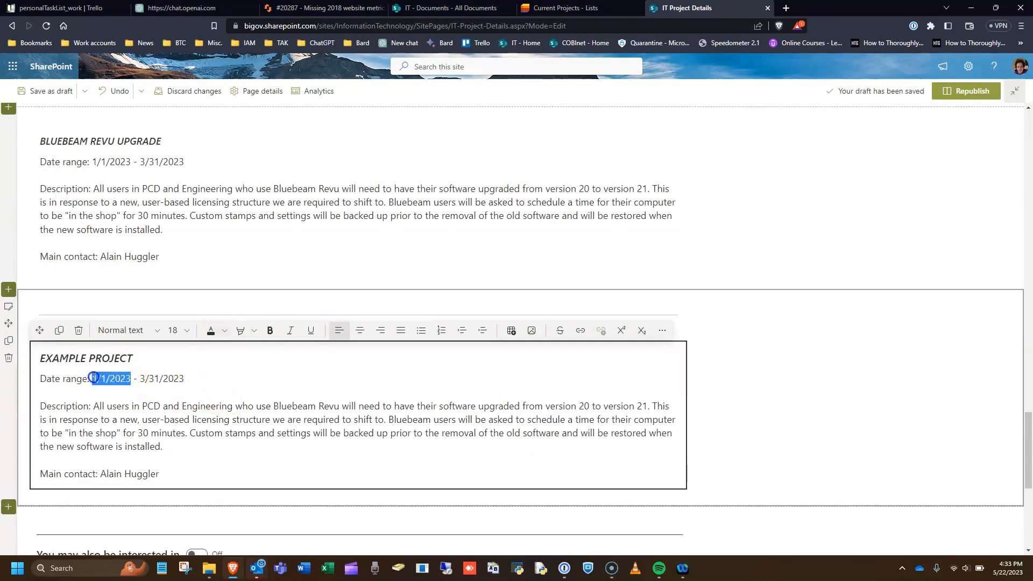
pyautogui.write('5/')
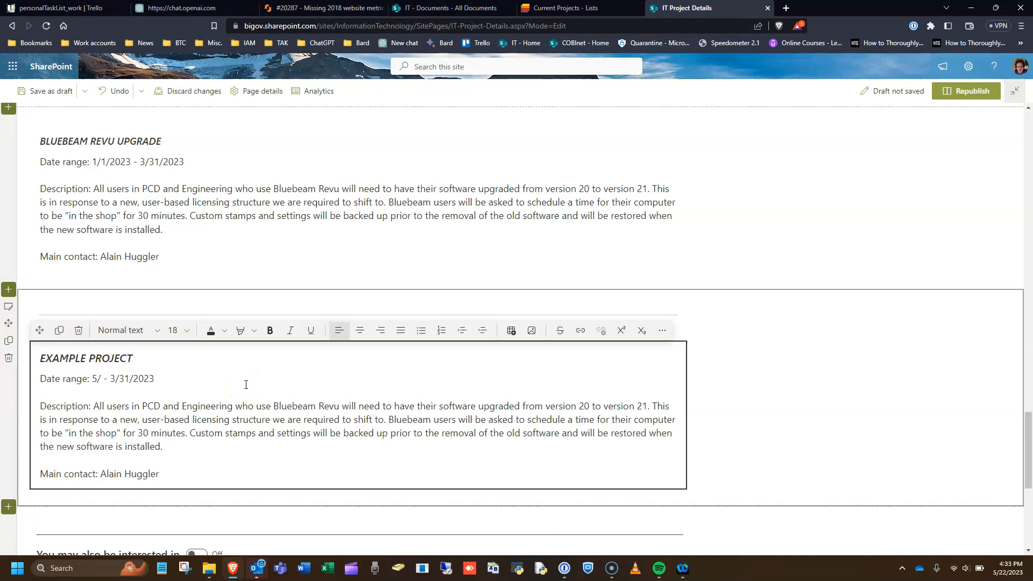
pyautogui.write('22')
pyautogui.moveTo(168, 452); pyautogui.dragTo(93, 405)
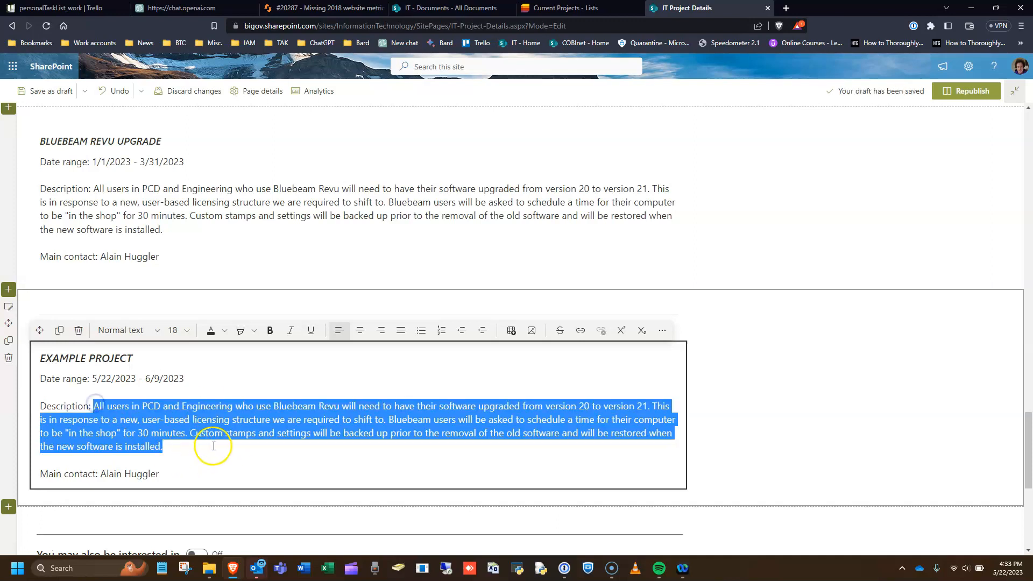
pyautogui.write('Sample text.')
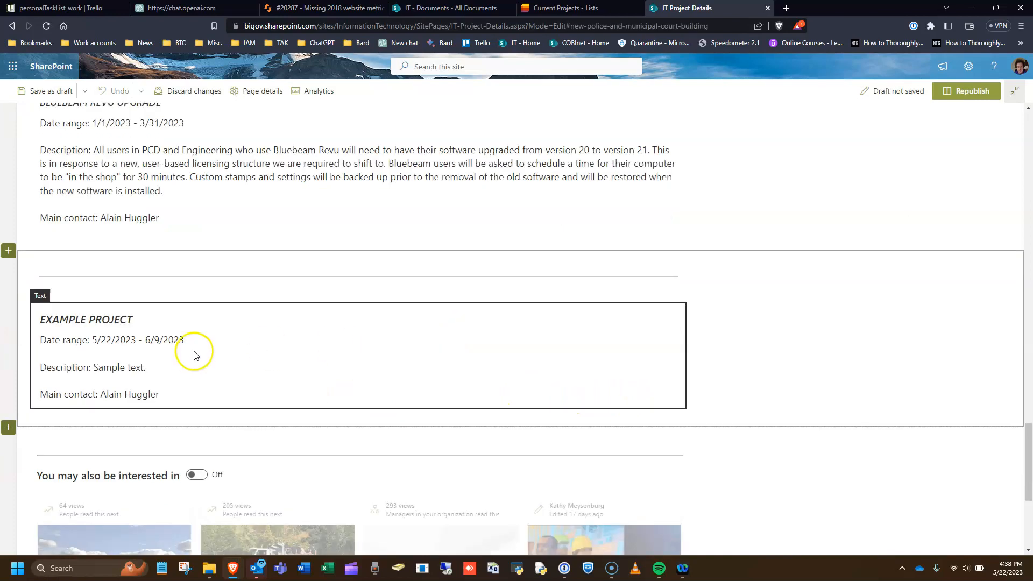
# Republish the IT Project Details page with the new Example Project entry.
pyautogui.click(194, 355)
pyautogui.click(166, 365)
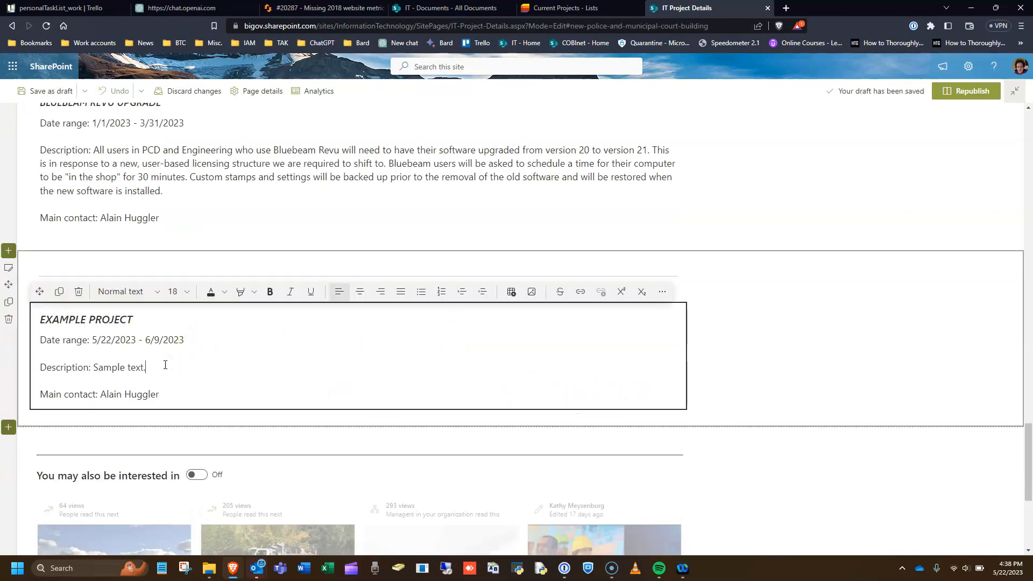
pyautogui.click(148, 327)
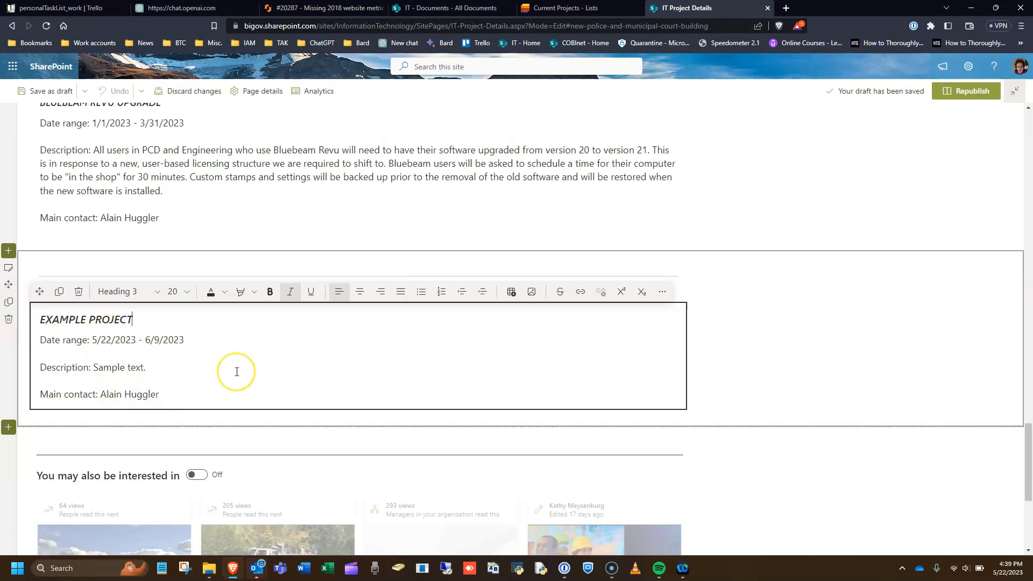
pyautogui.click(972, 92)
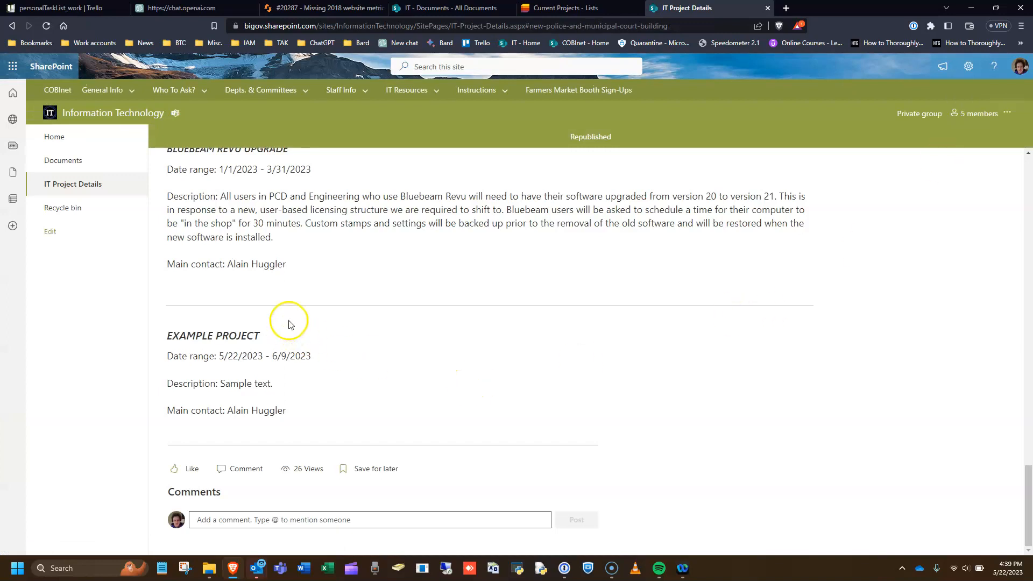
# Look through the published IT Project Details page, from the earlier project entries down to the Example Project entry.
pyautogui.scroll(2, 497, 325)
pyautogui.scroll(5, 499, 325)
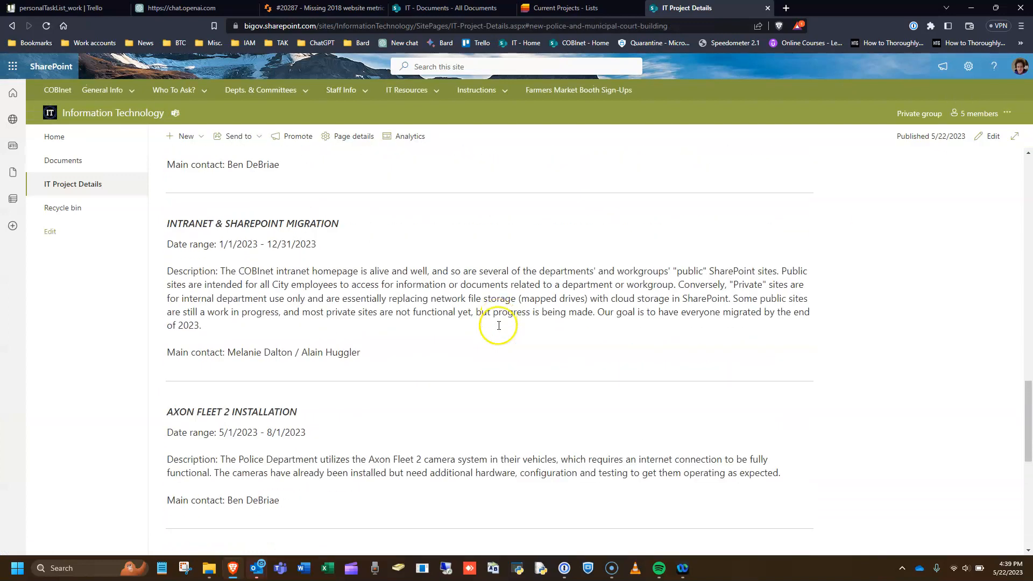
pyautogui.scroll(-7, 498, 326)
pyautogui.scroll(20, 498, 328)
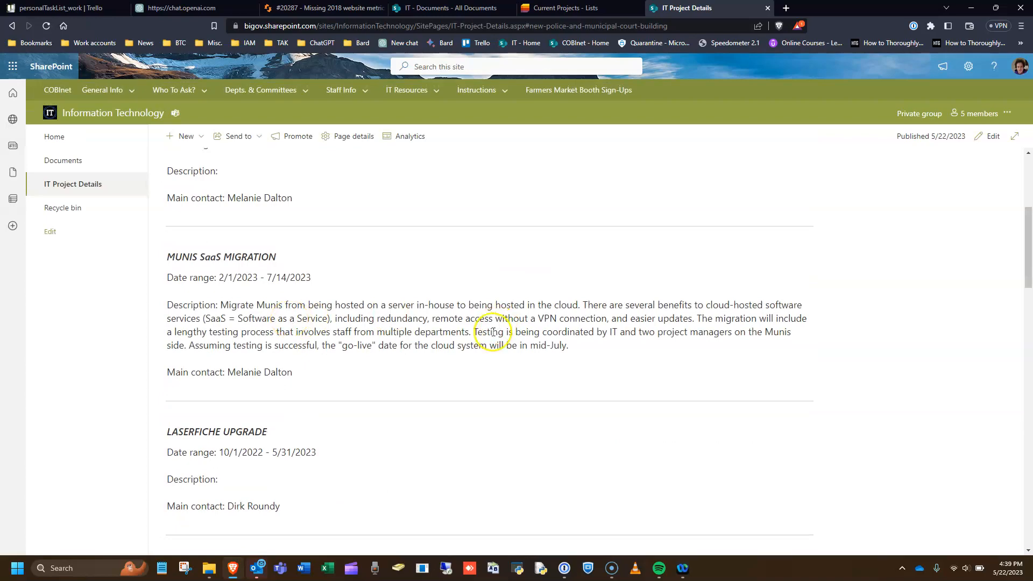
pyautogui.scroll(-2, 492, 332)
pyautogui.scroll(-2, 461, 320)
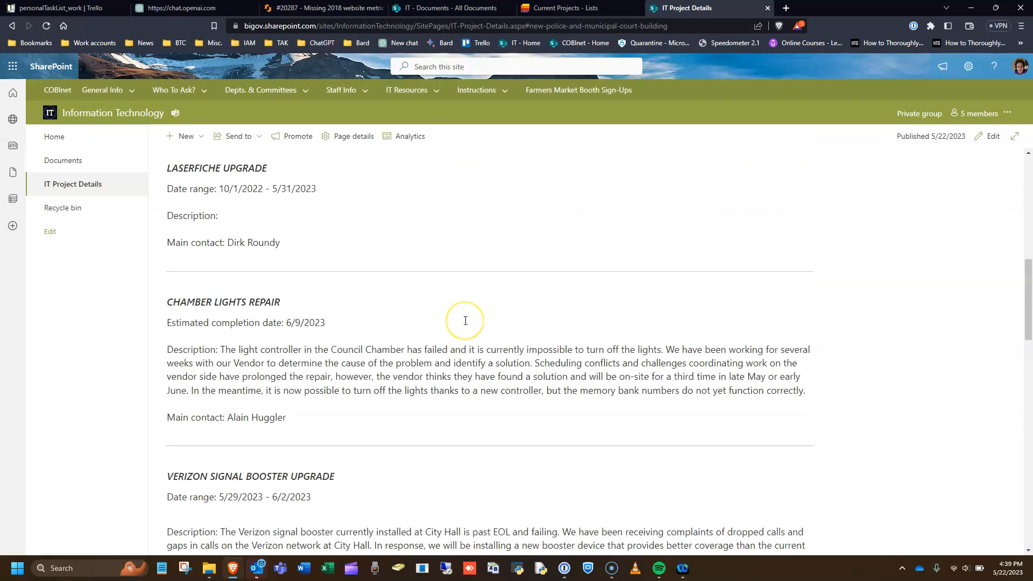
pyautogui.scroll(-15, 465, 321)
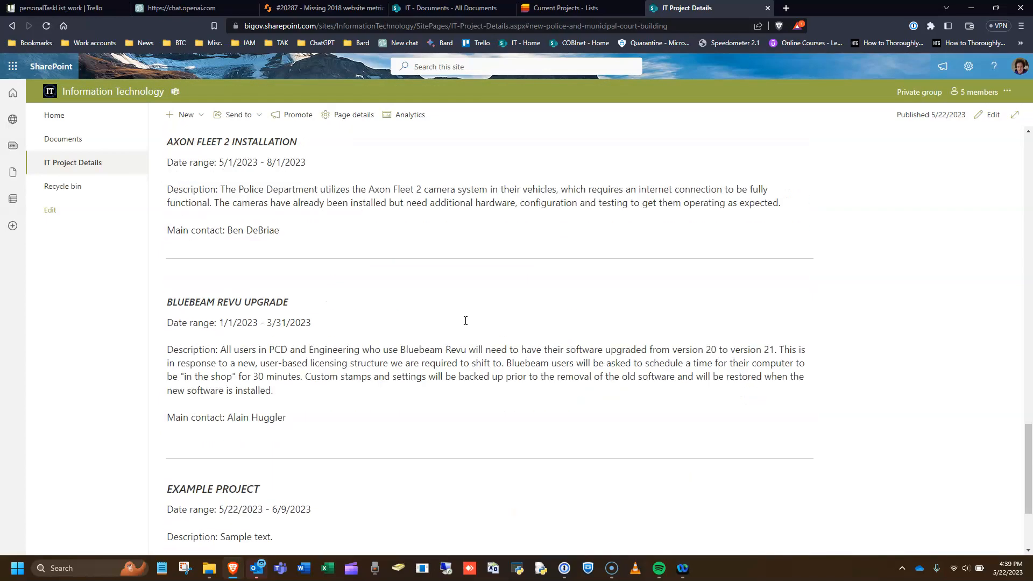
pyautogui.scroll(-3, 466, 321)
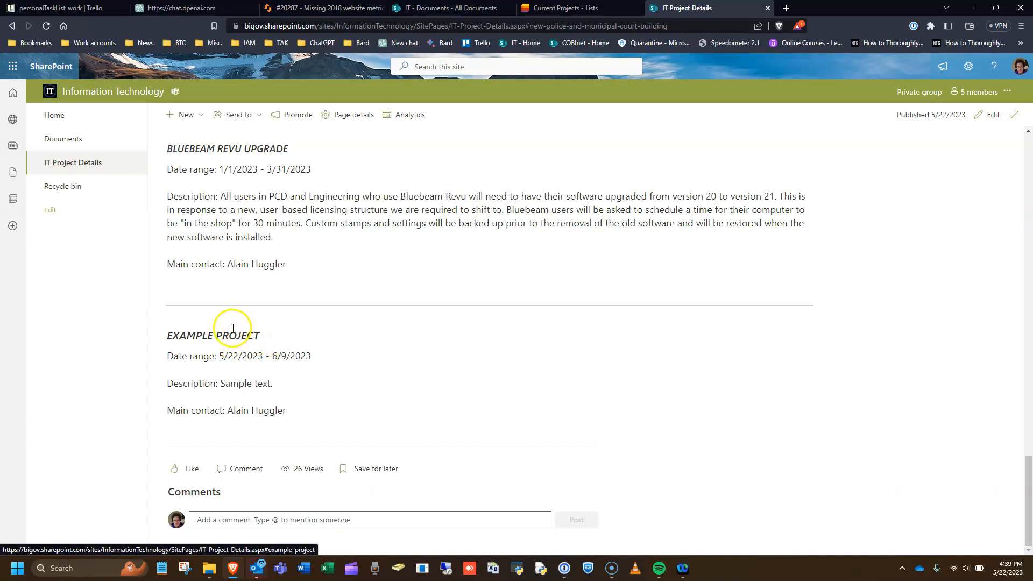
# Copy the anchor link address of the EXAMPLE PROJECT heading and open the Current Projects list for editing in grid view.
pyautogui.click(267, 338)
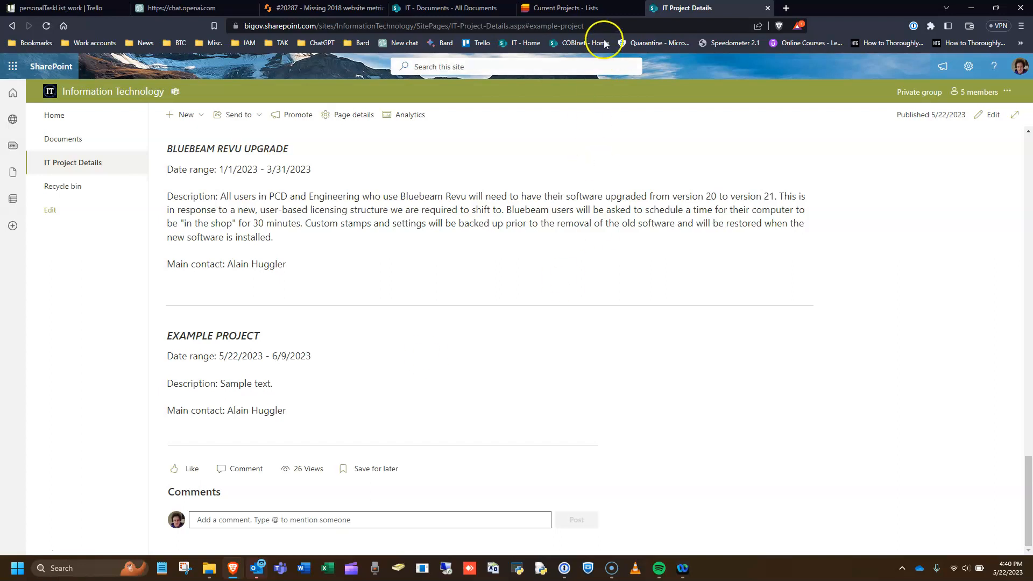
pyautogui.click(588, 9)
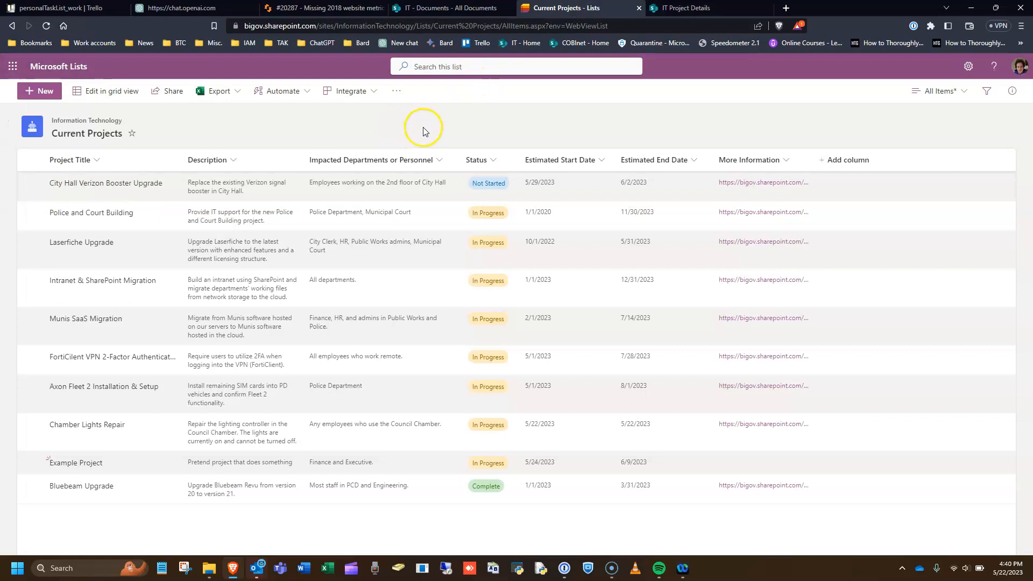
pyautogui.click(118, 92)
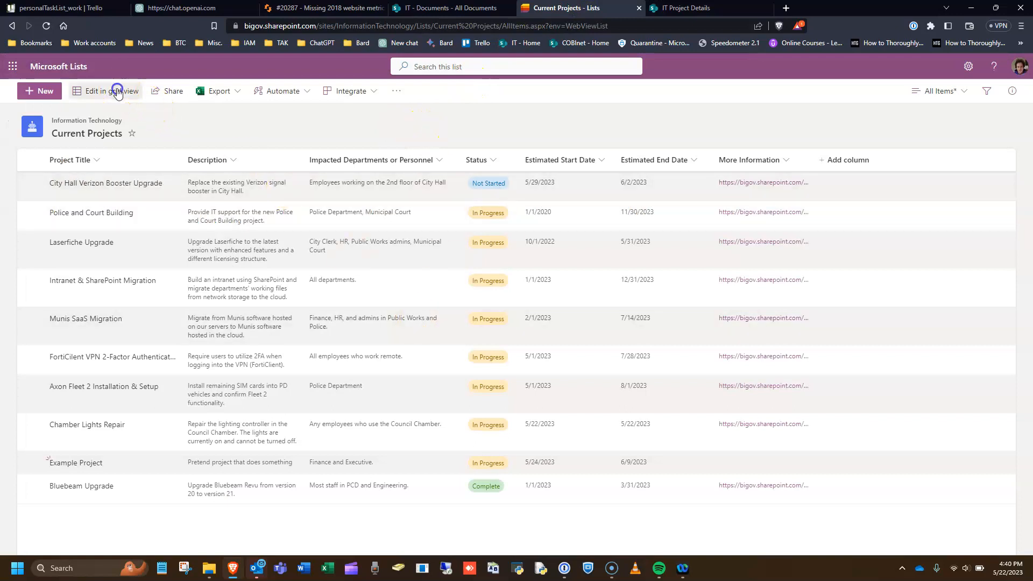
pyautogui.scroll(-3, 654, 438)
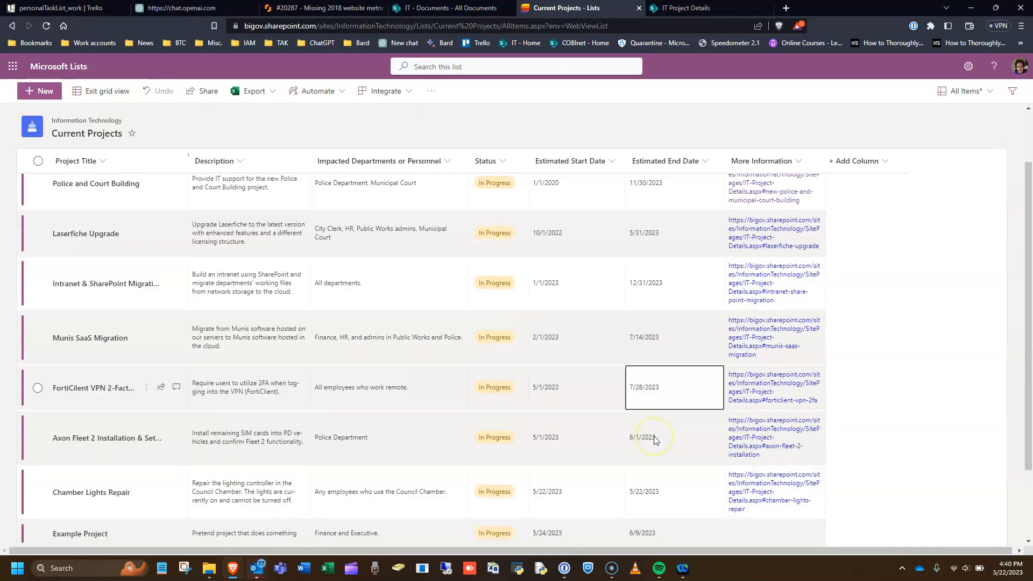
# Set Example Project's More Information link to the copied IT-Project-Details.aspx#example-project address and leave grid view.
pyautogui.click(600, 435)
pyautogui.click(738, 439)
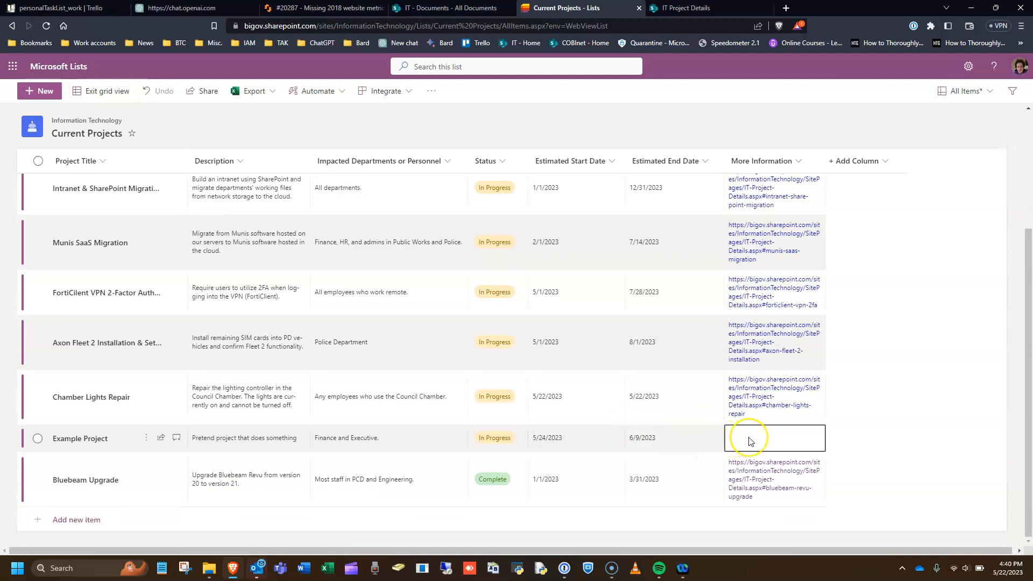
pyautogui.click(750, 438)
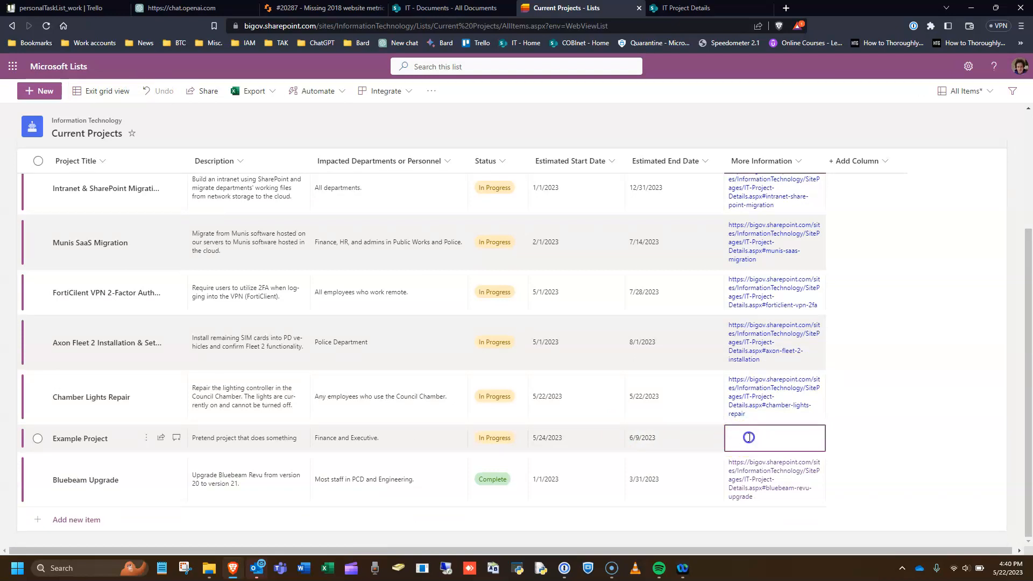
pyautogui.click(749, 437)
pyautogui.click(785, 345)
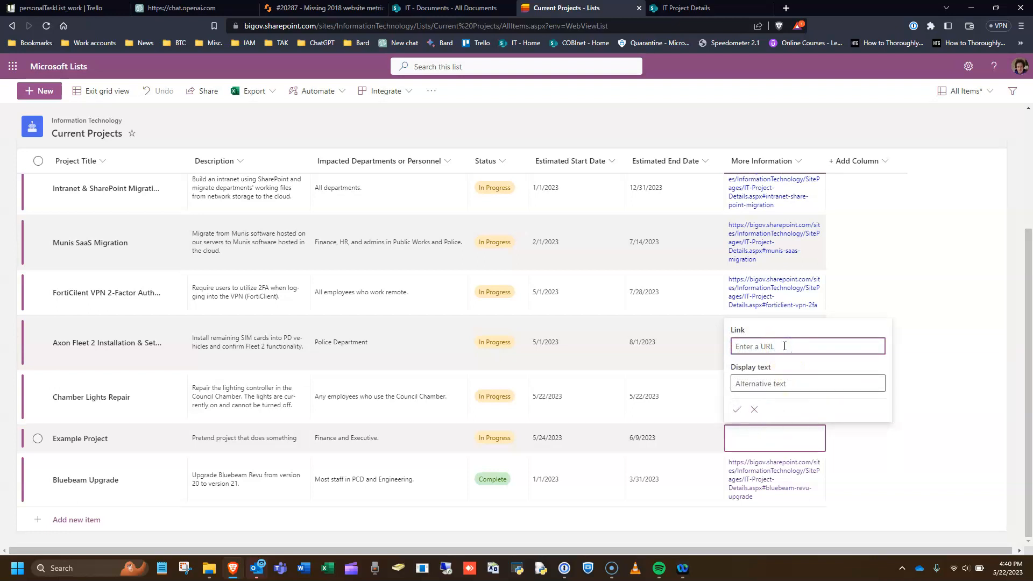
pyautogui.hotkey('ctrl', 'v')
pyautogui.click(823, 353)
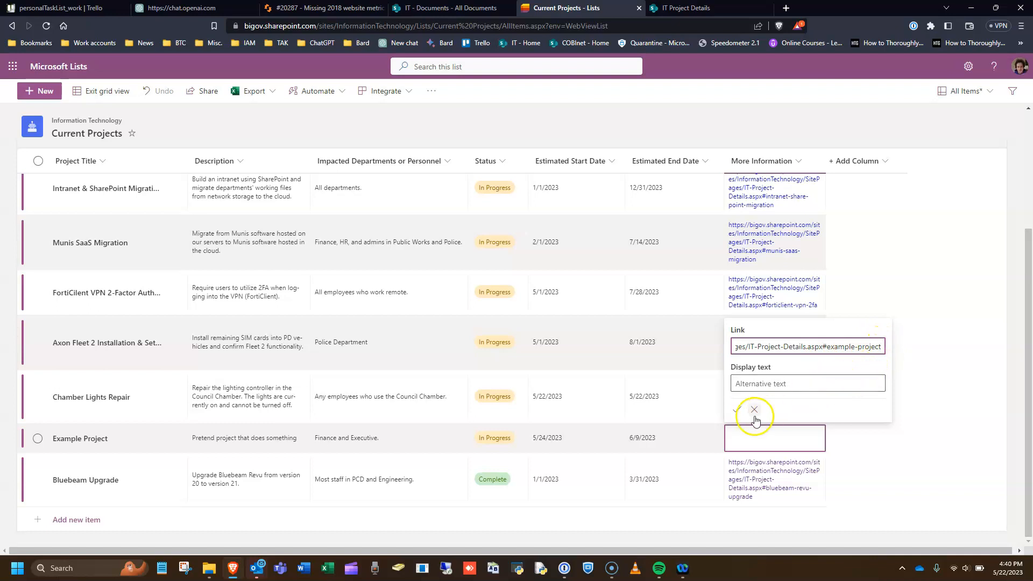
pyautogui.click(737, 410)
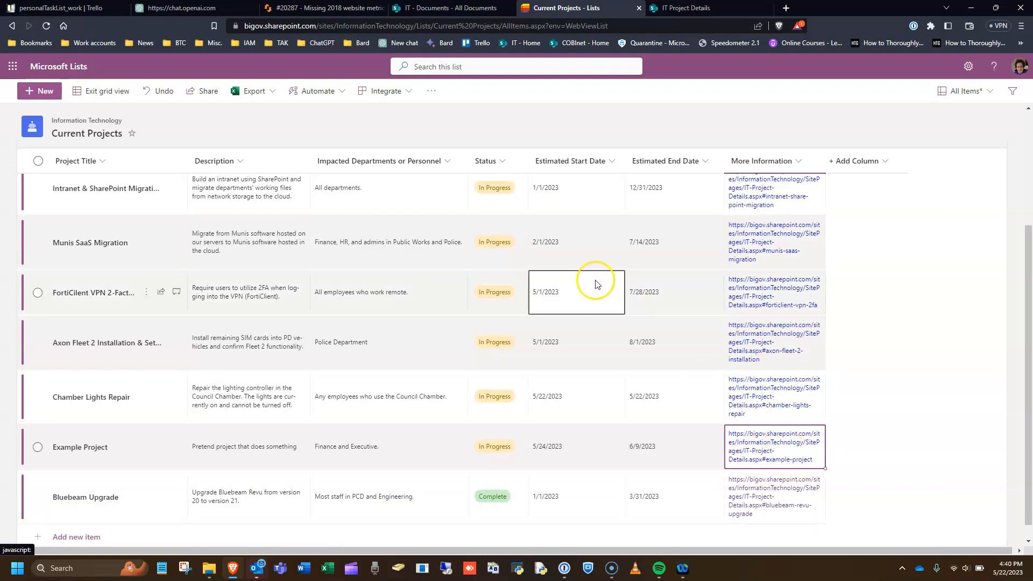
pyautogui.click(106, 94)
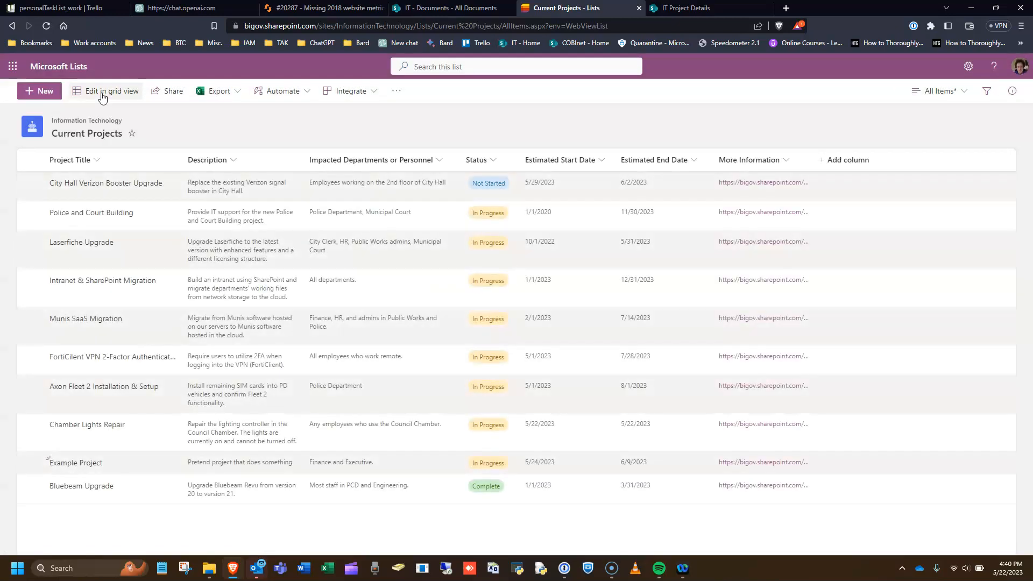
# Open the Information Technology home page and test Example Project's More Information link in the Current Projects list.
pyautogui.click(700, 9)
pyautogui.click(58, 116)
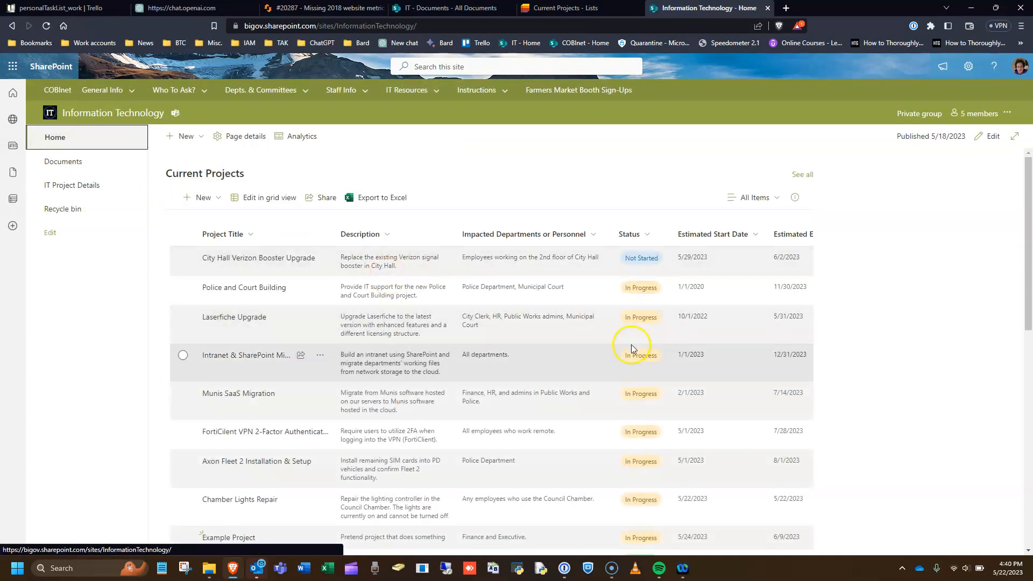
pyautogui.scroll(-3, 717, 387)
pyautogui.hscroll(3, 719, 388)
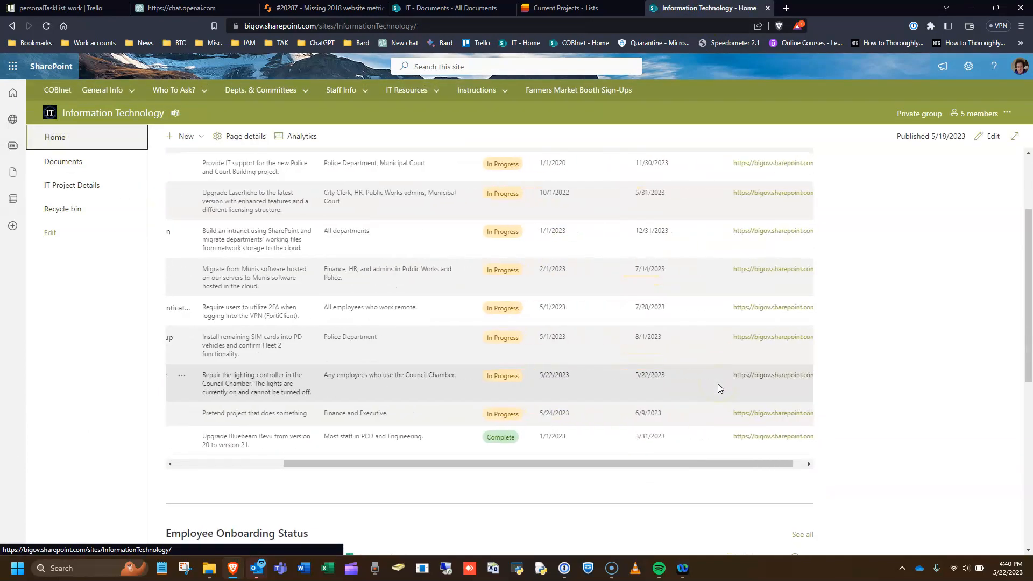
pyautogui.click(755, 414)
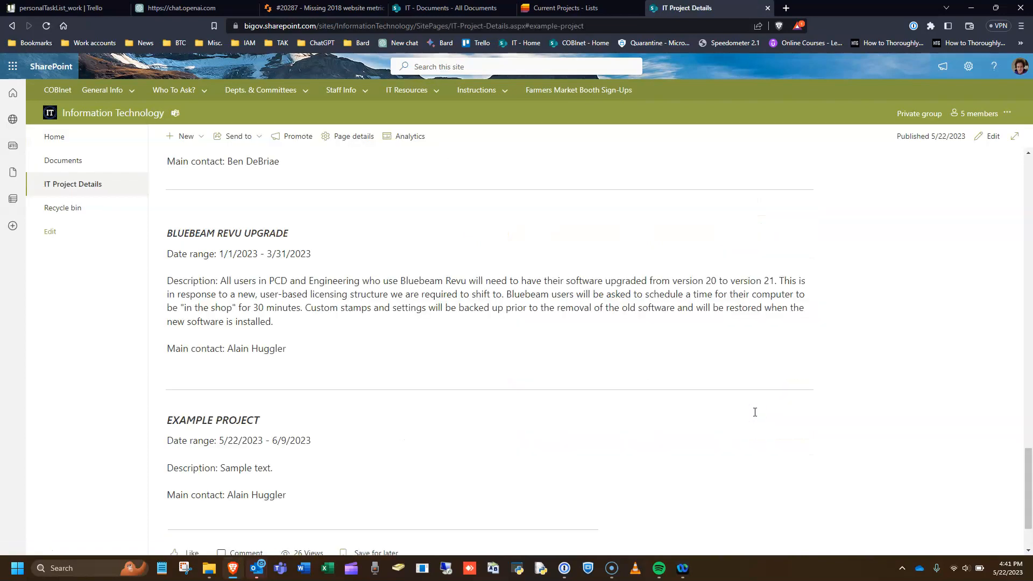
pyautogui.scroll(-2, 432, 454)
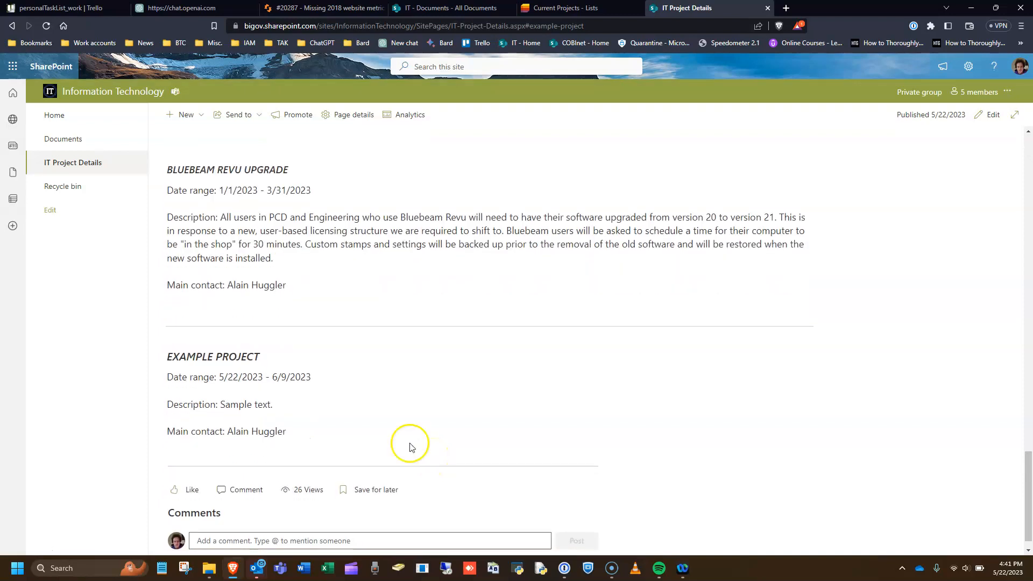